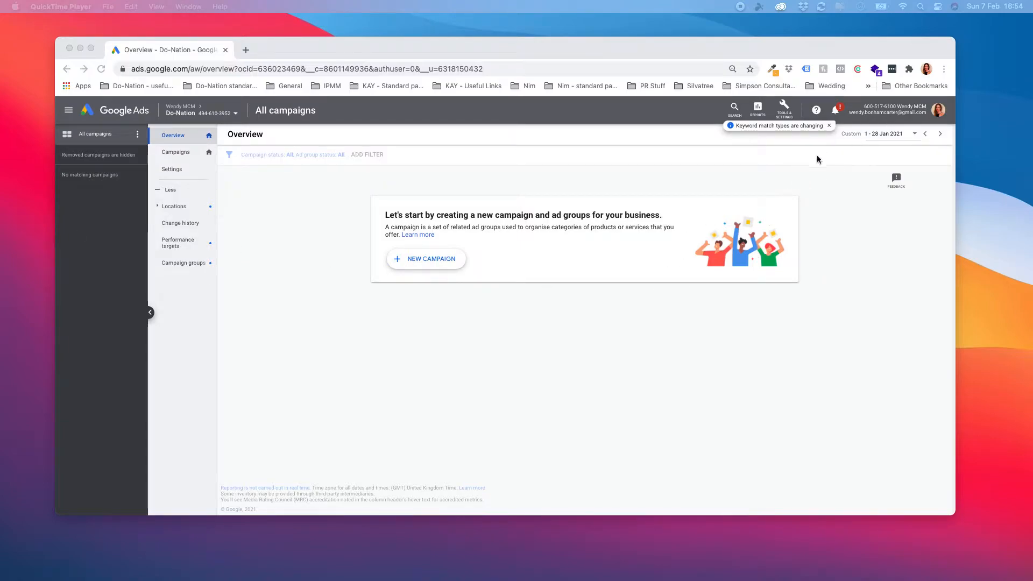
Step: Open Keyword Planner and start discovering new keywords
click(786, 113)
click(785, 114)
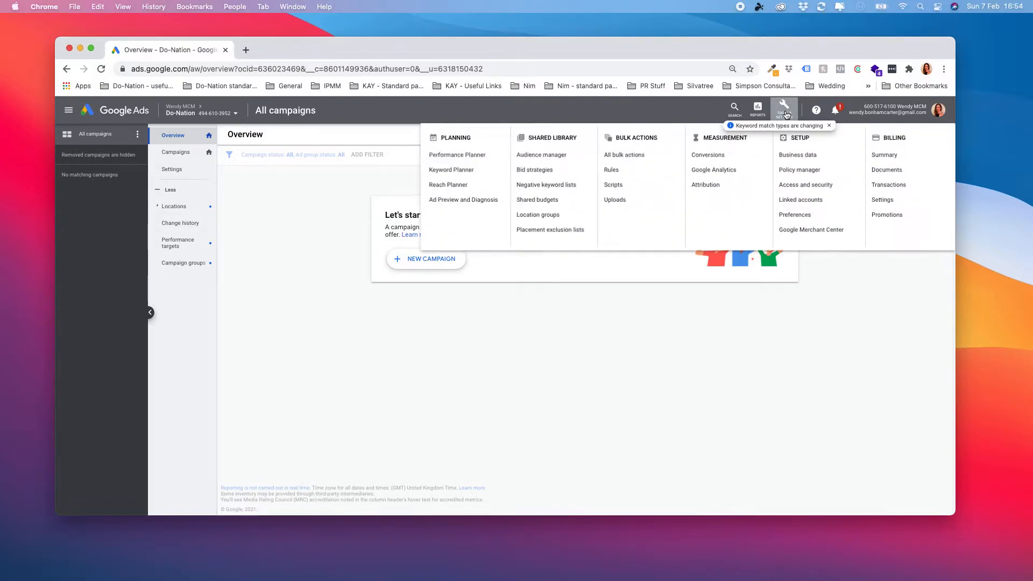
click(466, 175)
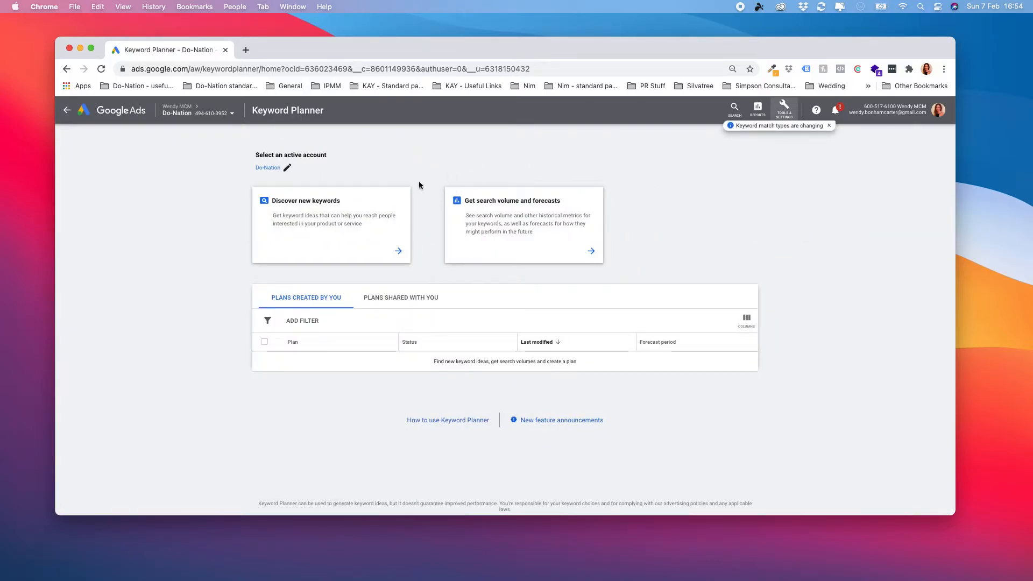
click(328, 217)
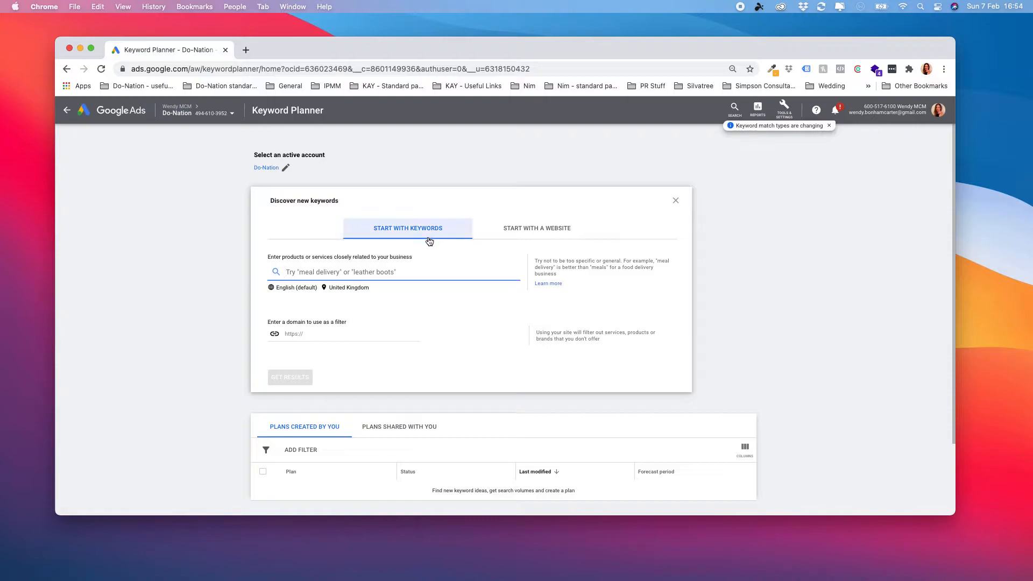
Step: Replace the United Kingdom with the United States as the targeted location for the keyword search and save it
click(354, 288)
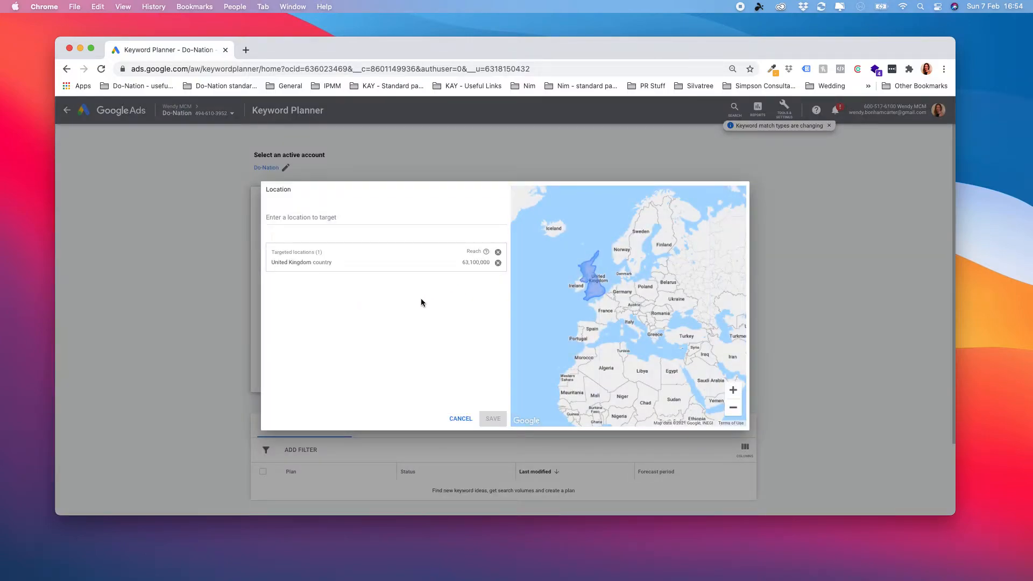
click(497, 262)
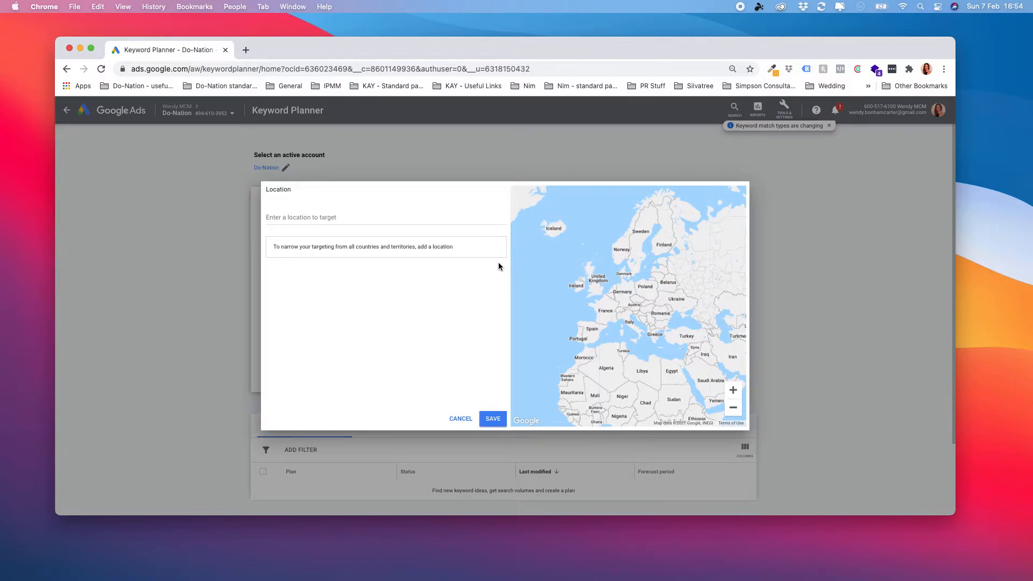
click(358, 219)
text(unit)
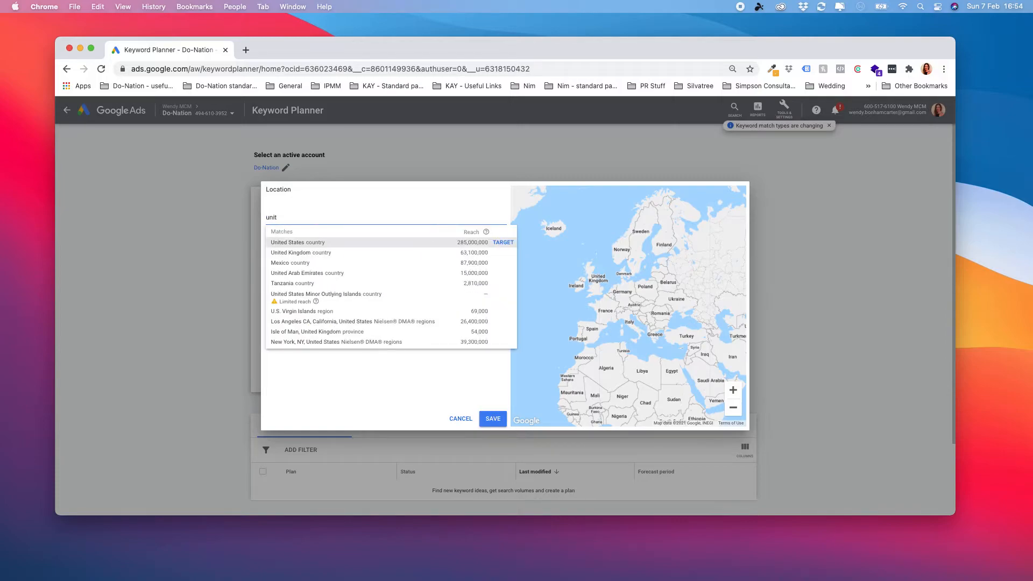
click(510, 244)
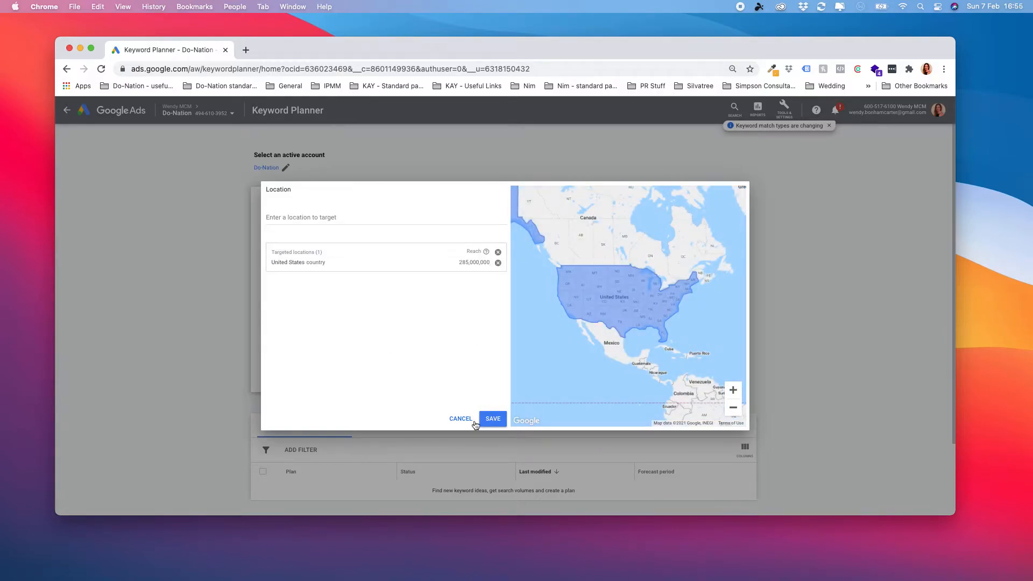
click(496, 423)
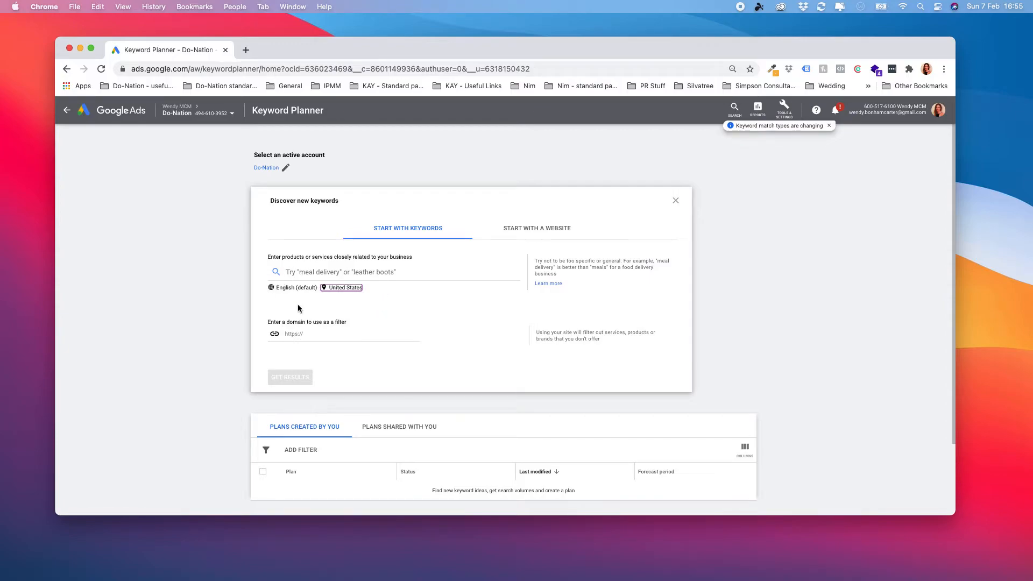
Step: Paste the ten prepared seed keywords on nonprofit fundraising, digital marketing and Grant Adwords, and get the keyword results
click(306, 272)
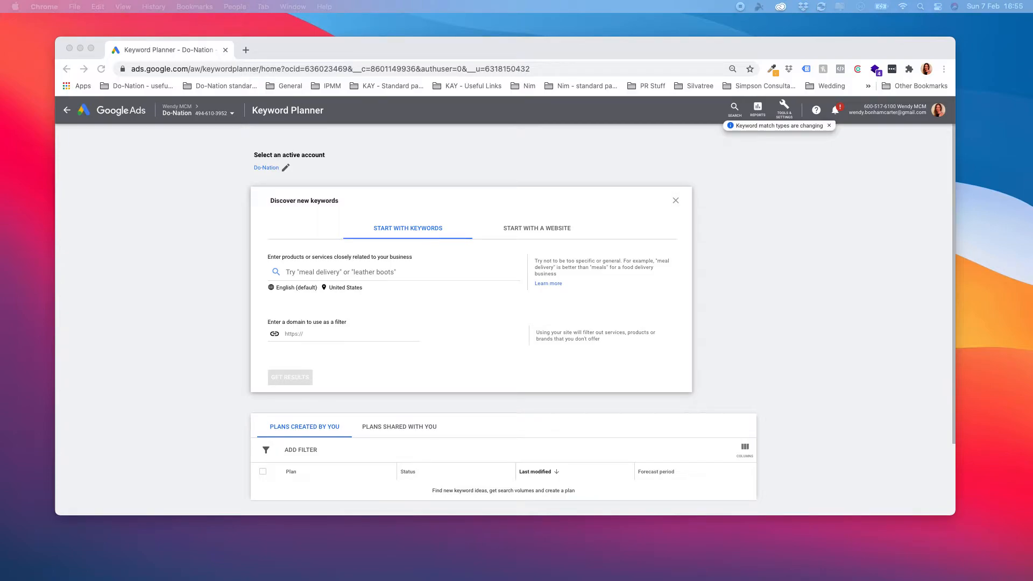
click(296, 273)
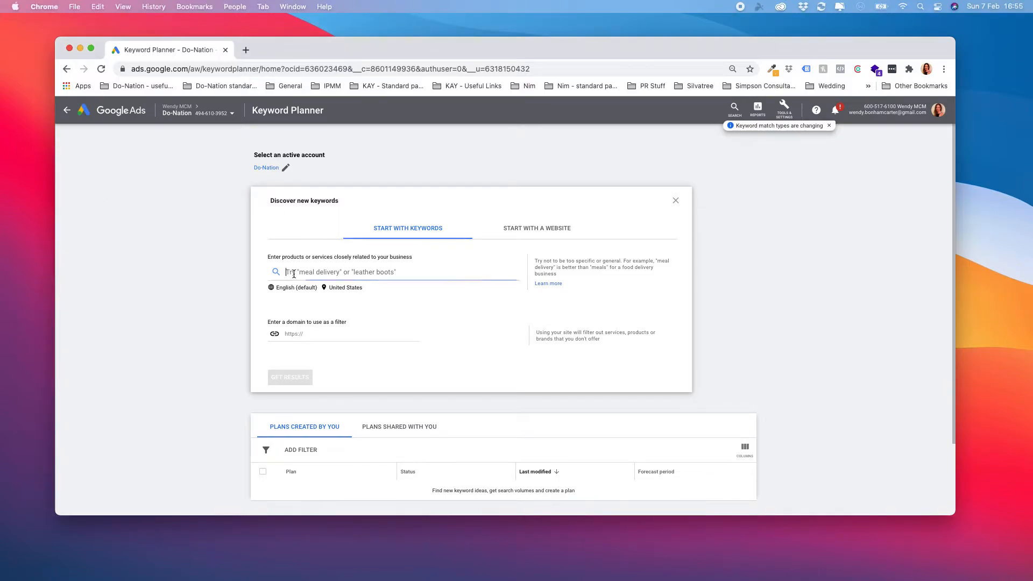
key(super+v)
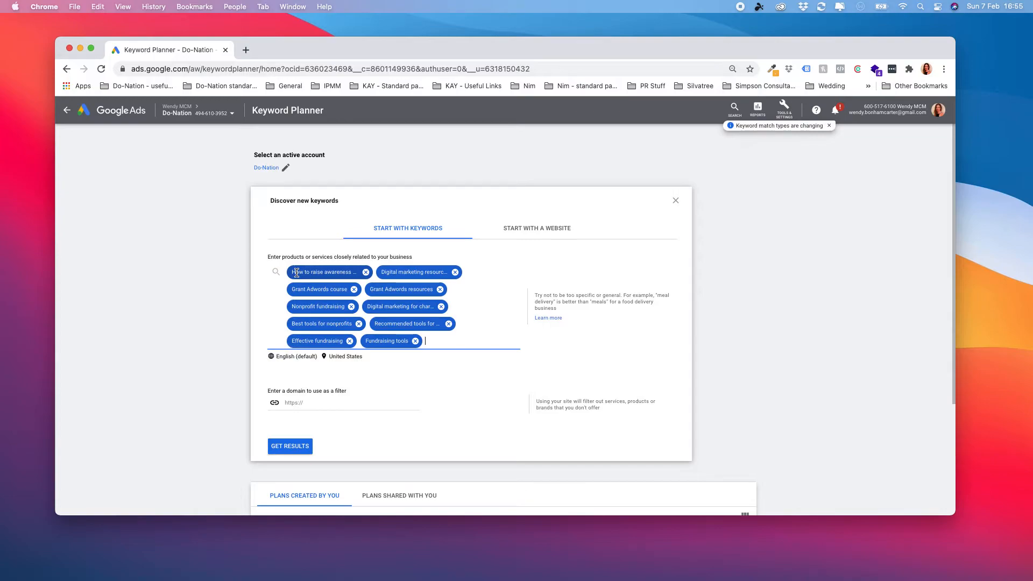
click(447, 379)
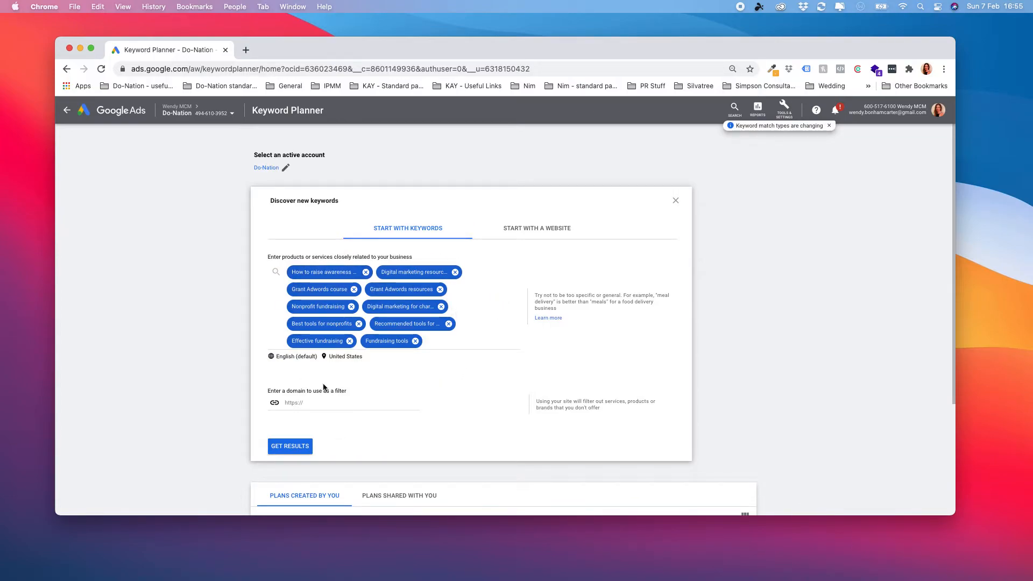
scroll(509, 344, down, 1)
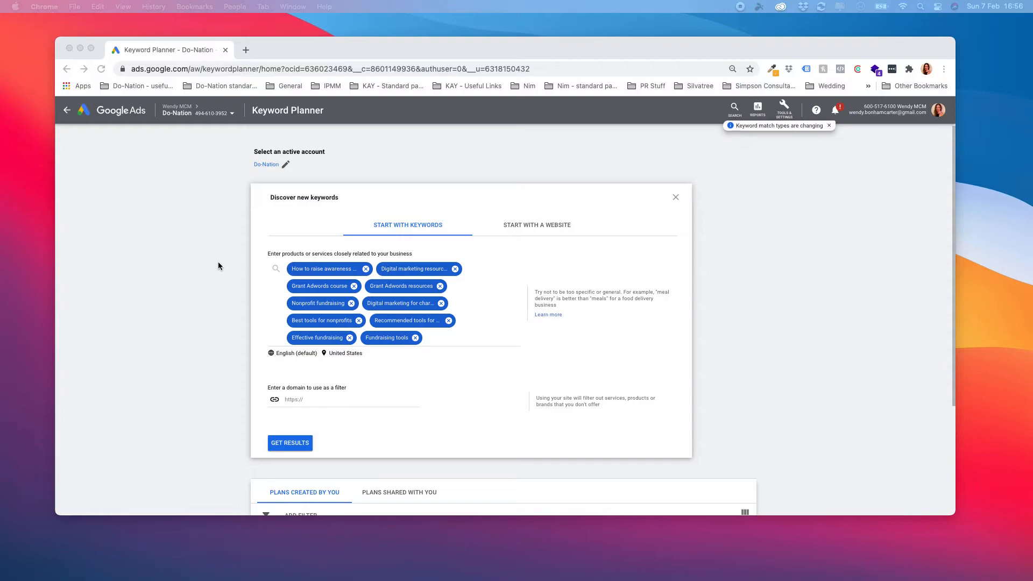
click(396, 433)
click(290, 444)
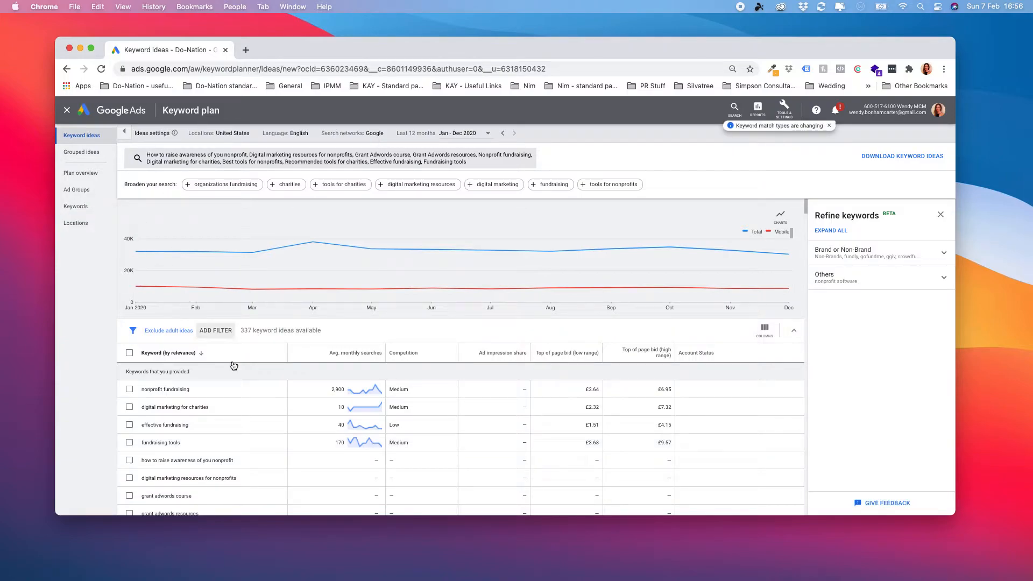
Step: Select the provided keywords "nonprofit fundraising", "digital marketing for charities", "effective fundraising" and "fundraising tools"
scroll(232, 363, down, 2)
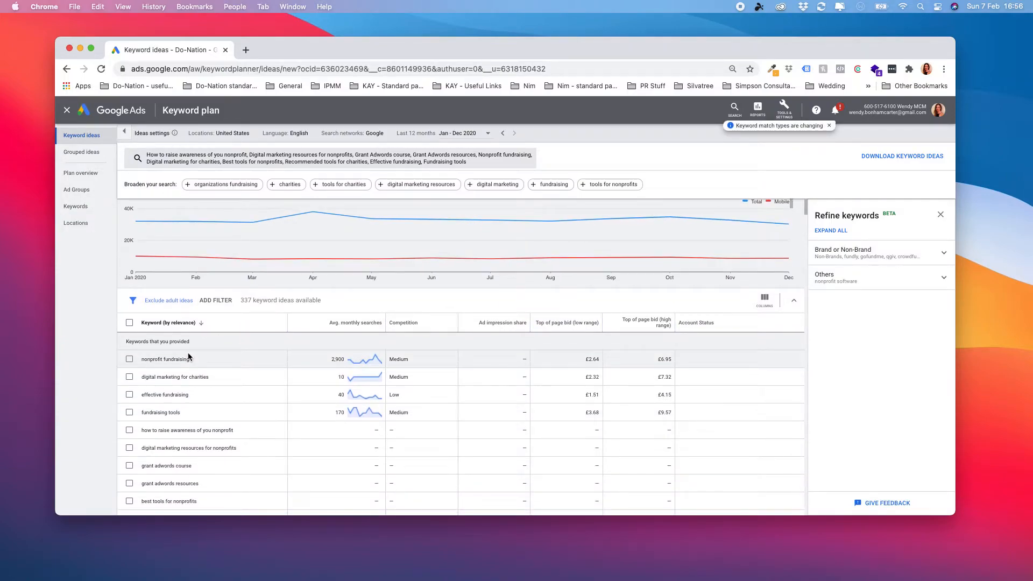
scroll(302, 401, down, 3)
scroll(302, 392, down, 8)
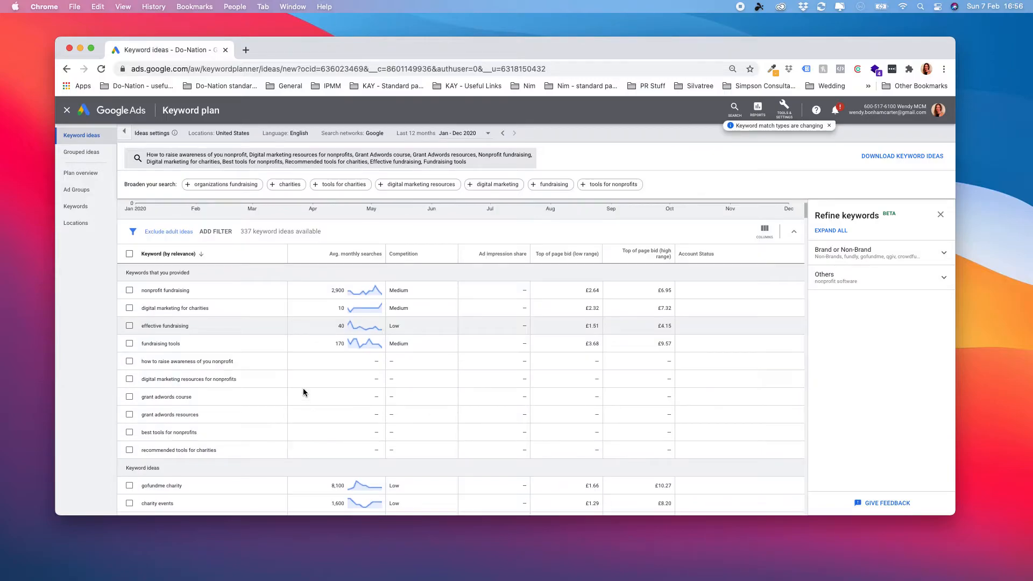
scroll(264, 362, down, 1)
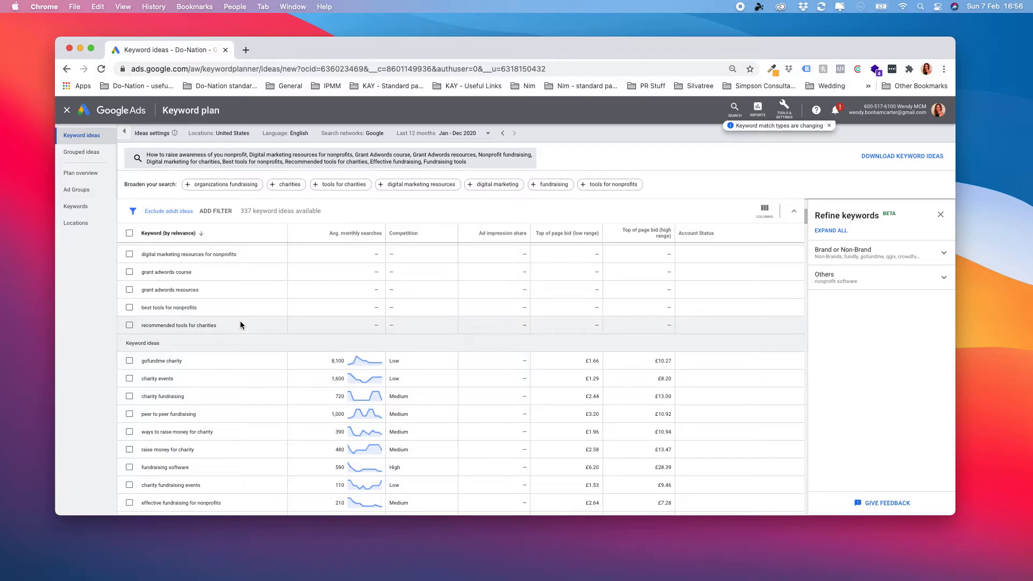
scroll(327, 308, up, 3)
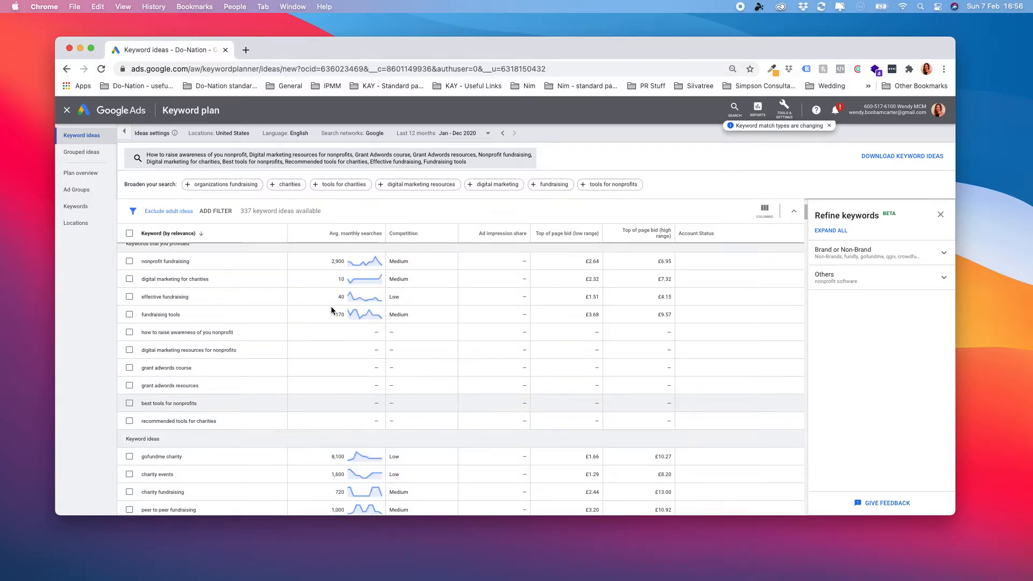
scroll(333, 304, up, 2)
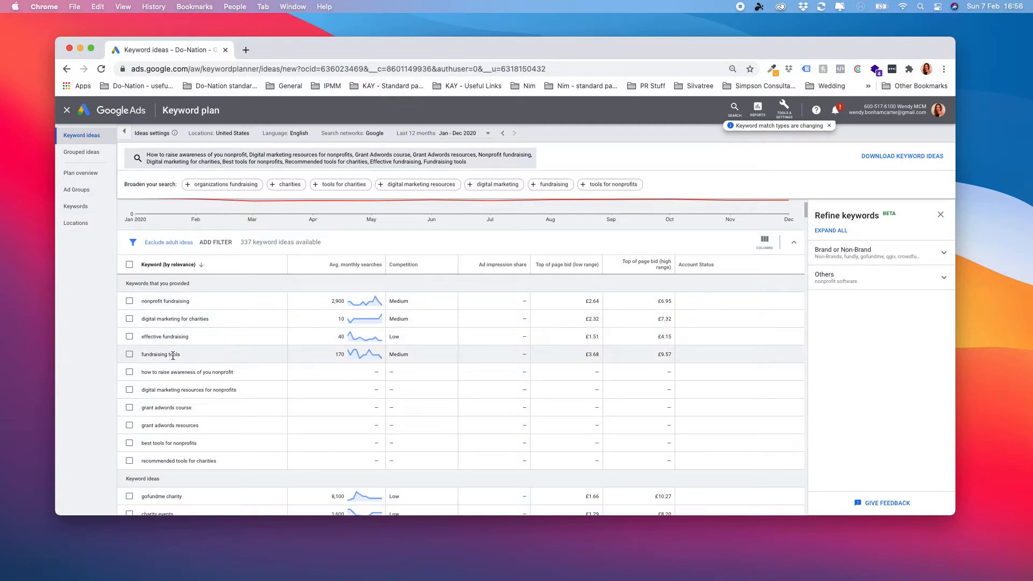
click(129, 302)
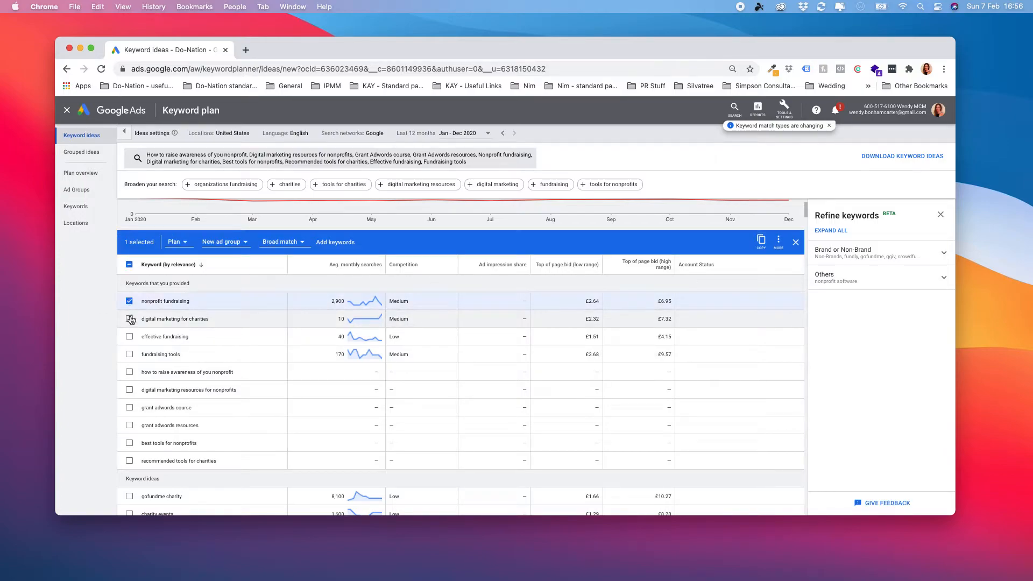
click(130, 319)
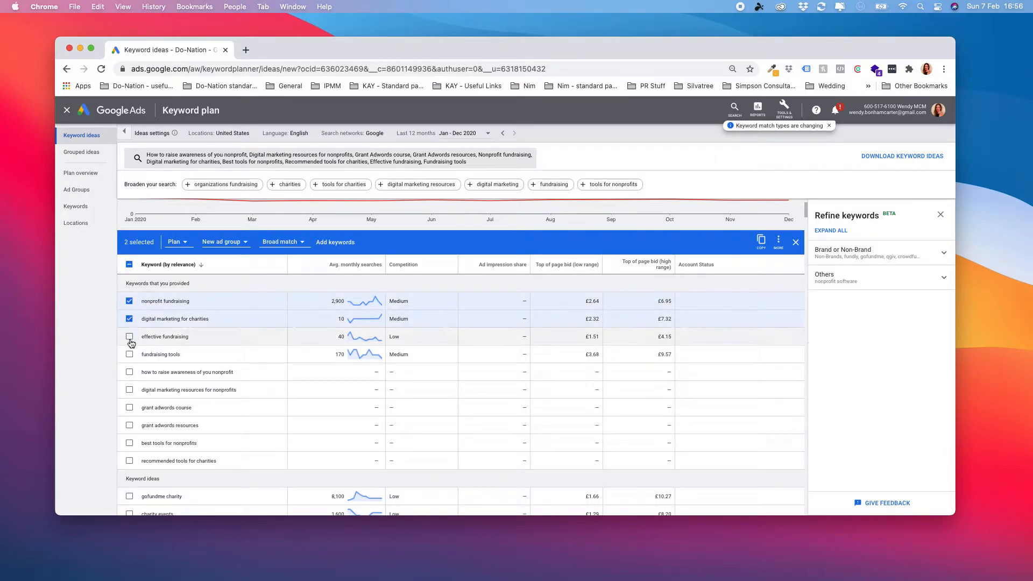
click(130, 338)
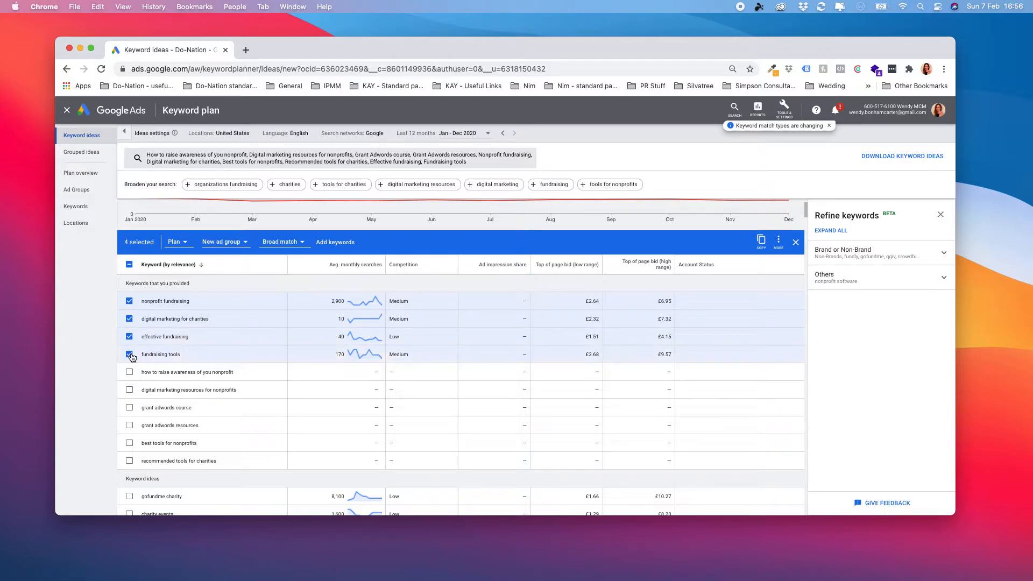
click(130, 355)
Step: Refine the keywords by excluding the Site and Other Brands groups under Brand or Non-Brand, and review the Others group
scroll(289, 369, down, 5)
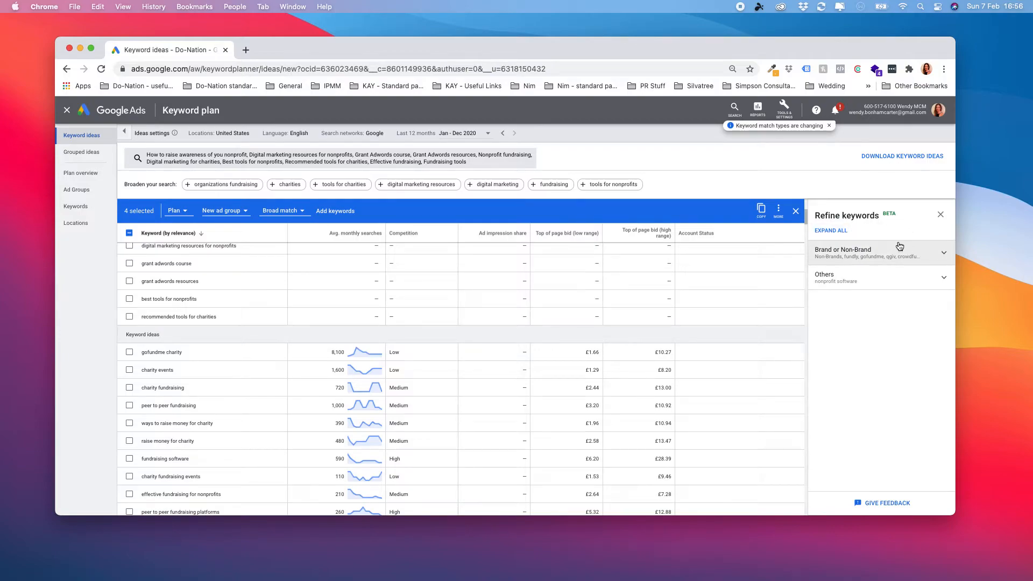
click(943, 255)
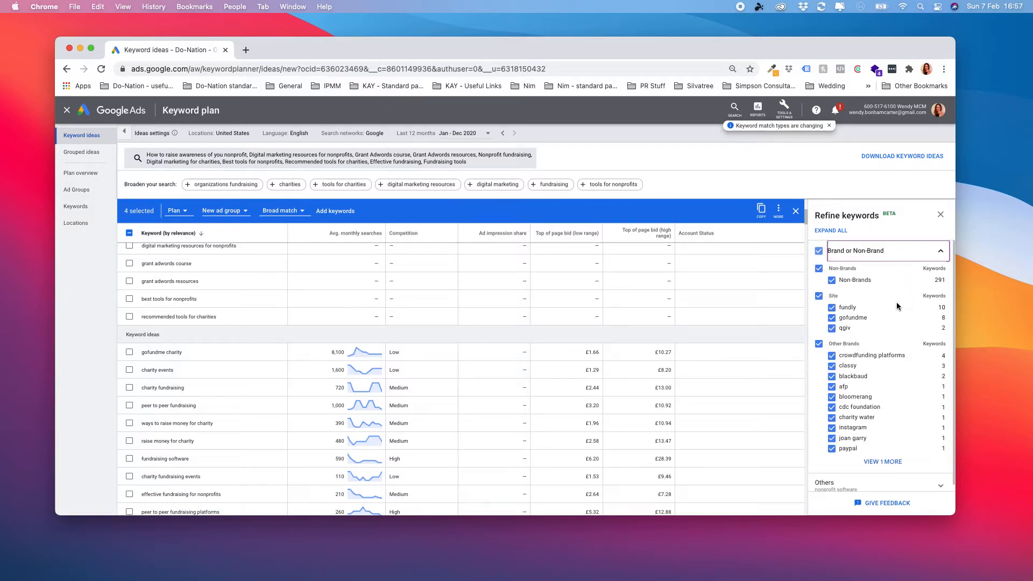
scroll(892, 302, down, 1)
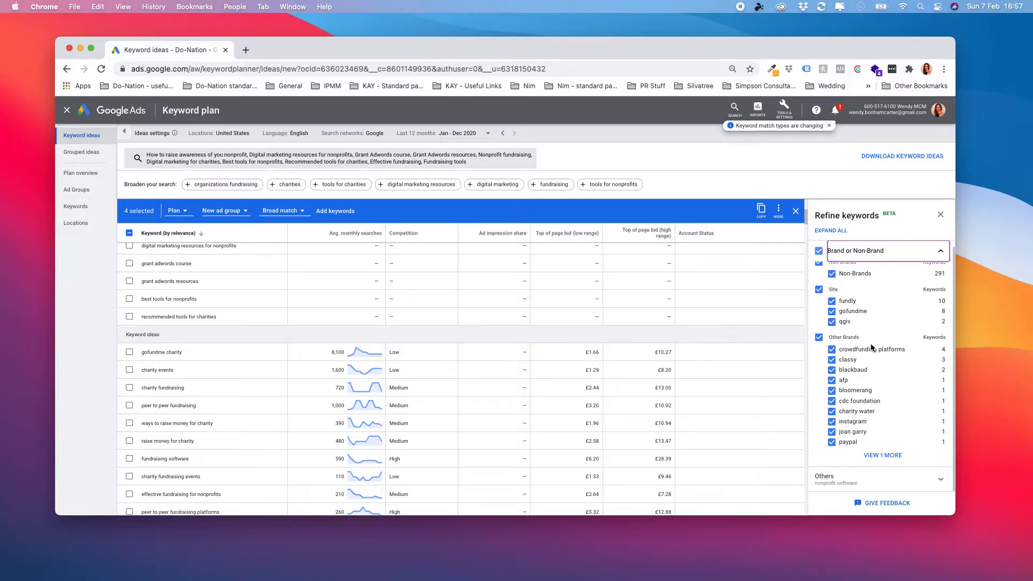
scroll(905, 375, up, 1)
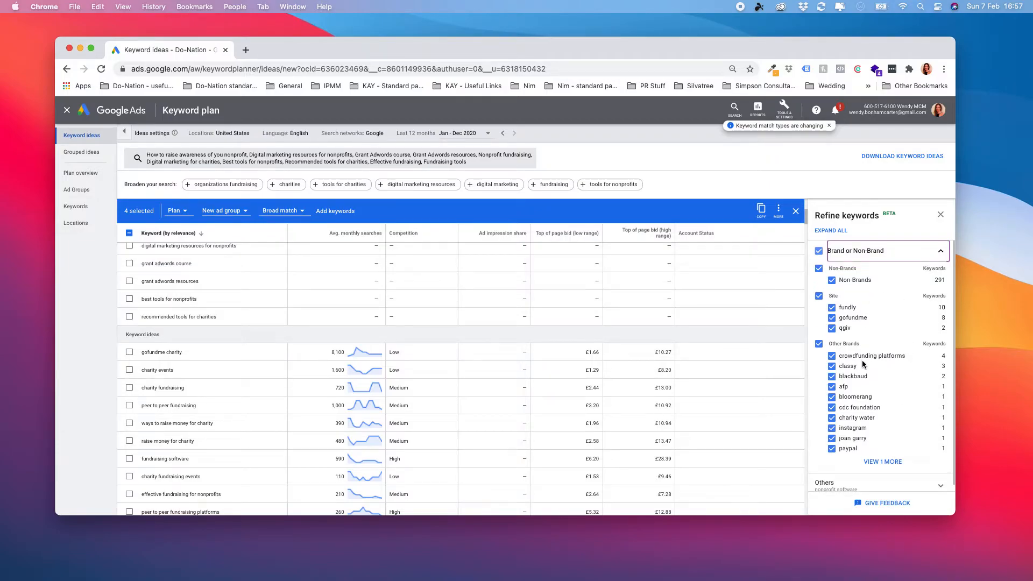
click(818, 345)
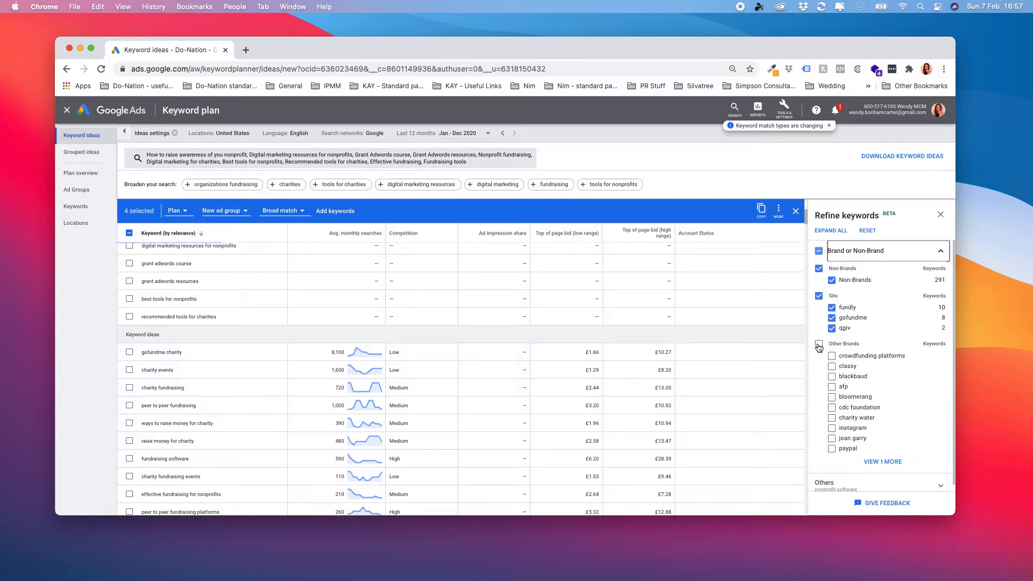
click(818, 295)
scroll(910, 390, down, 1)
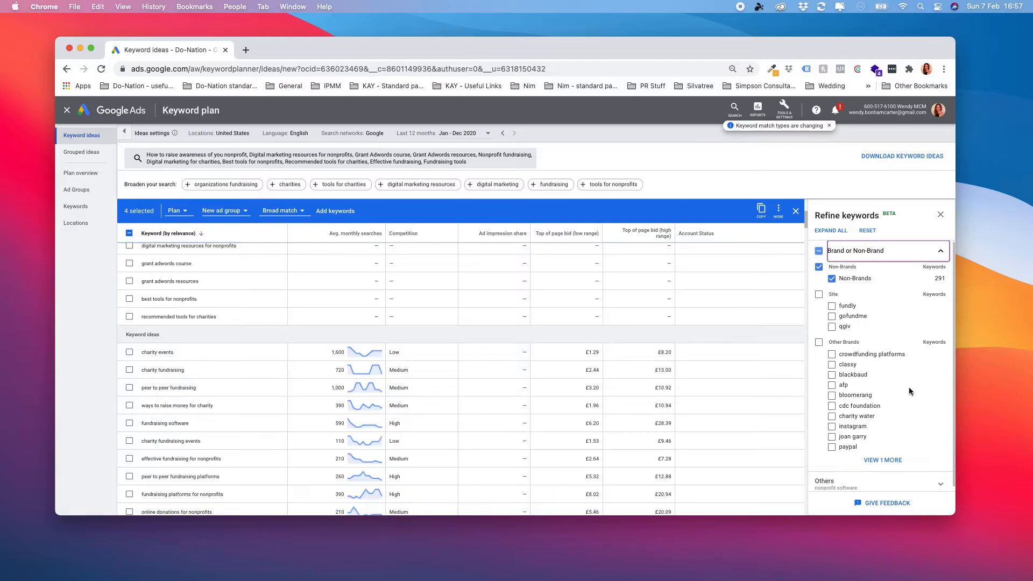
click(939, 251)
click(944, 277)
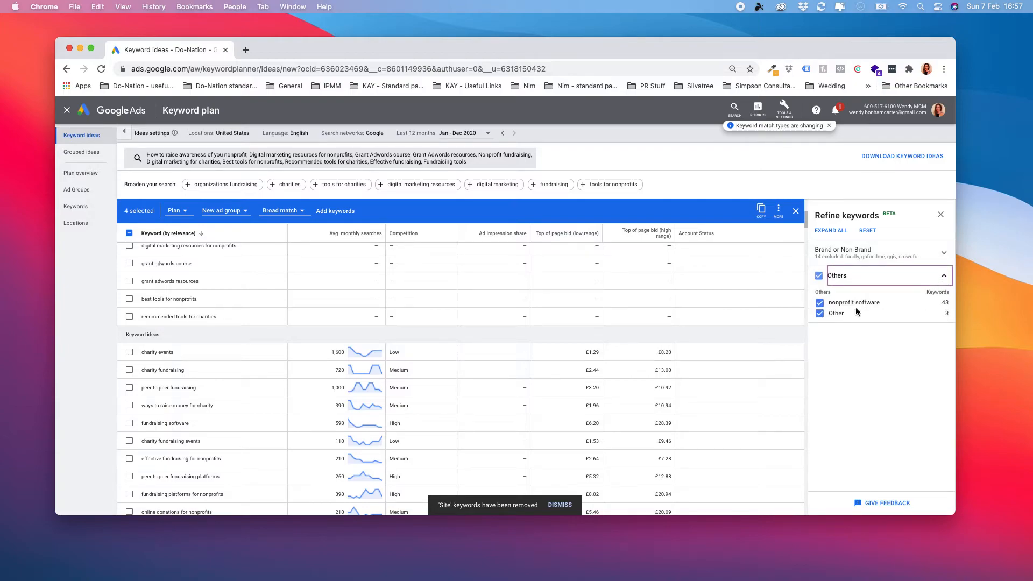
click(945, 276)
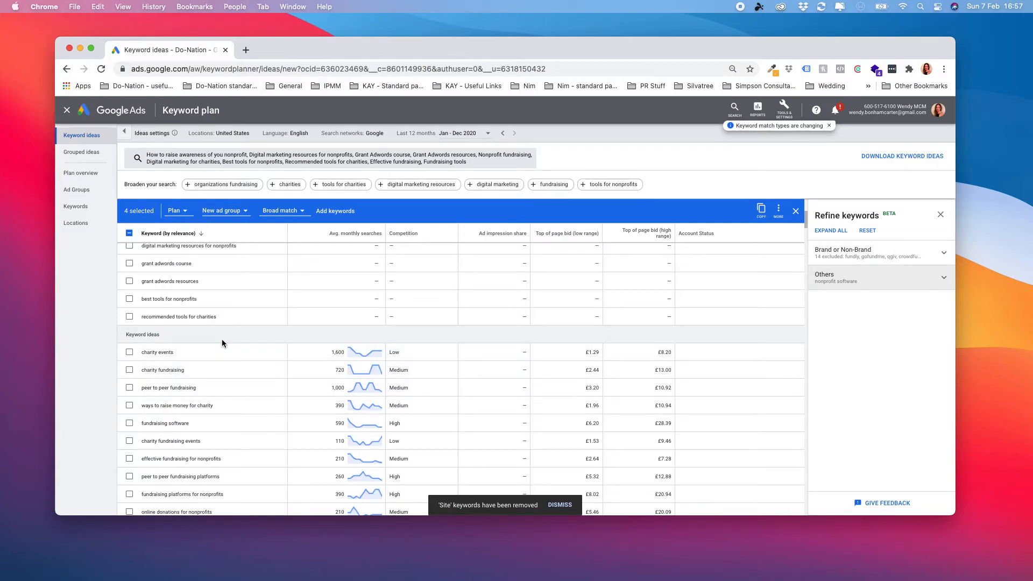
Step: Select the keyword ideas "charity fundraising", "ways to raise money for charity", "fundraising software", "effective fundraising for nonprofits", "fundraising platforms for nonprofits" and "online donations for nonprofits"
scroll(224, 350, down, 1)
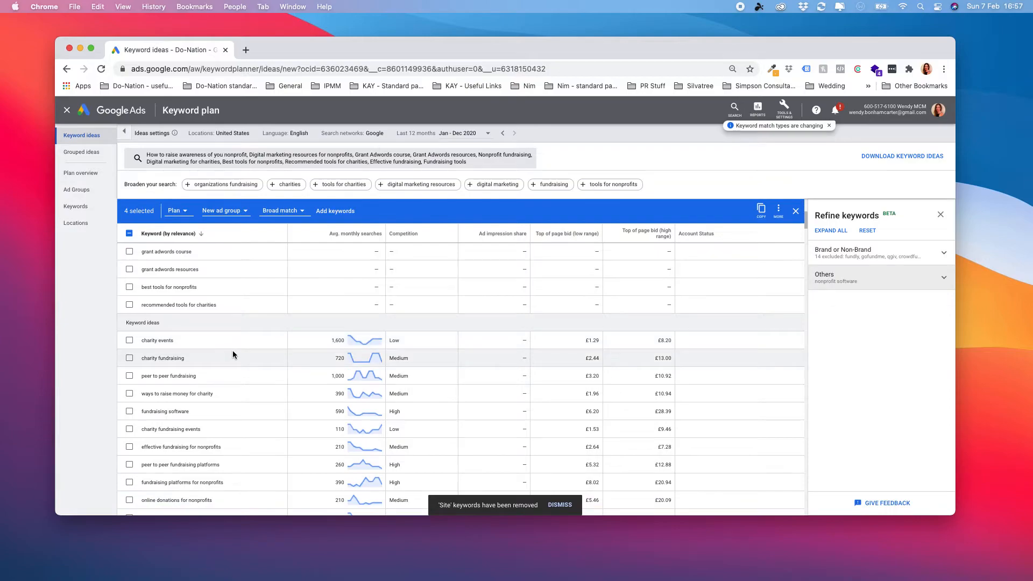
scroll(230, 353, down, 1)
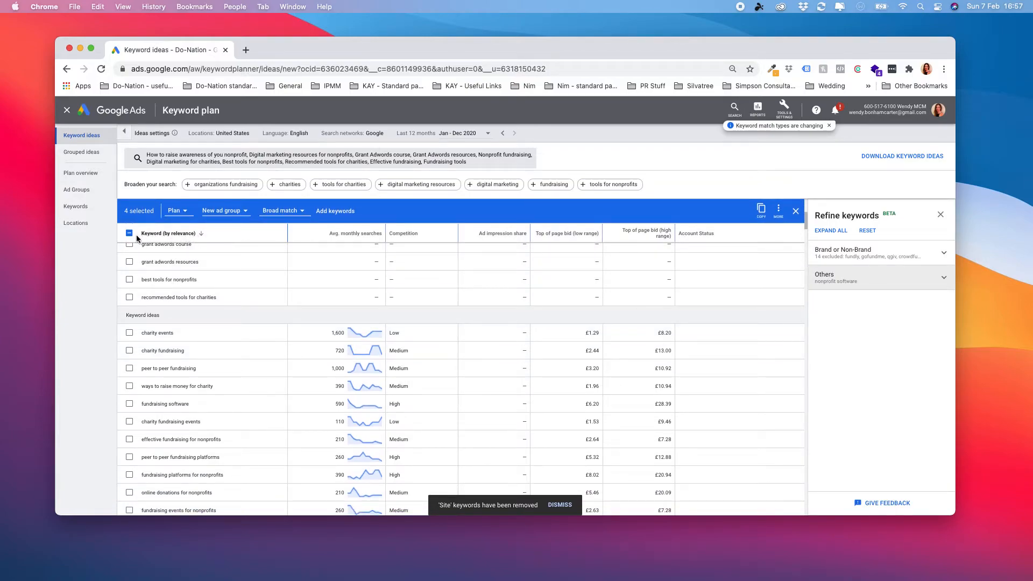
scroll(217, 321, down, 1)
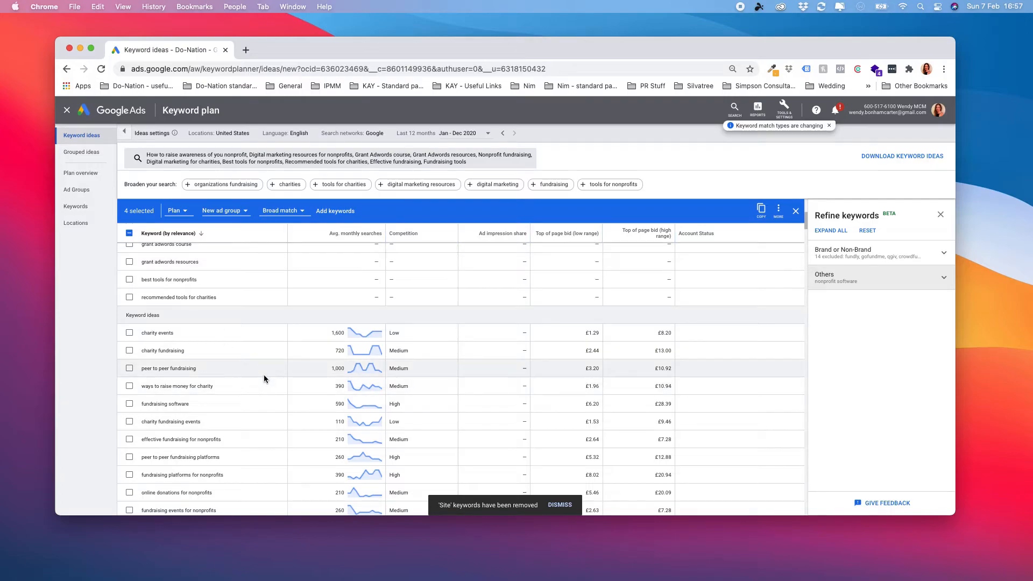
scroll(260, 380, down, 5)
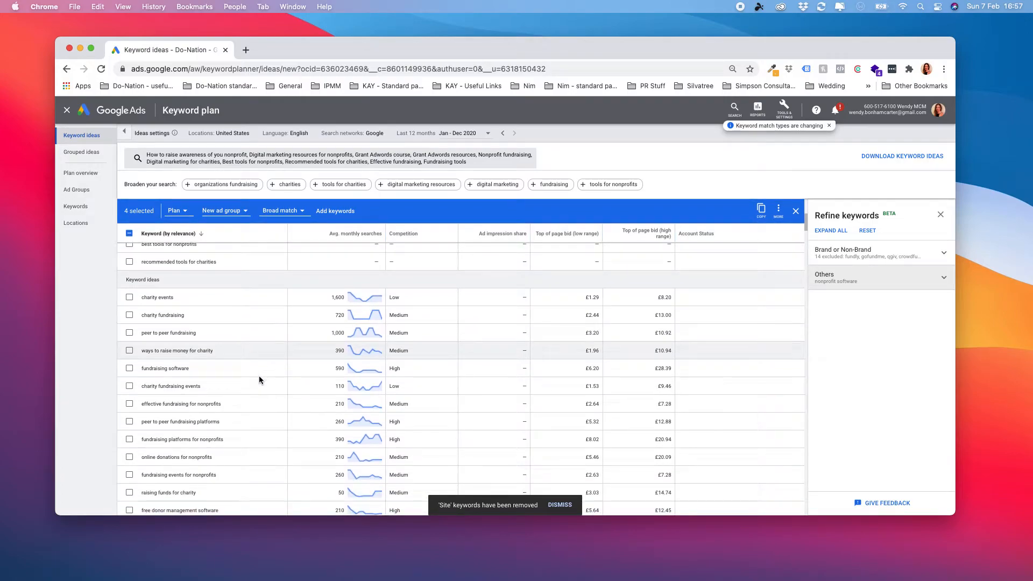
click(130, 308)
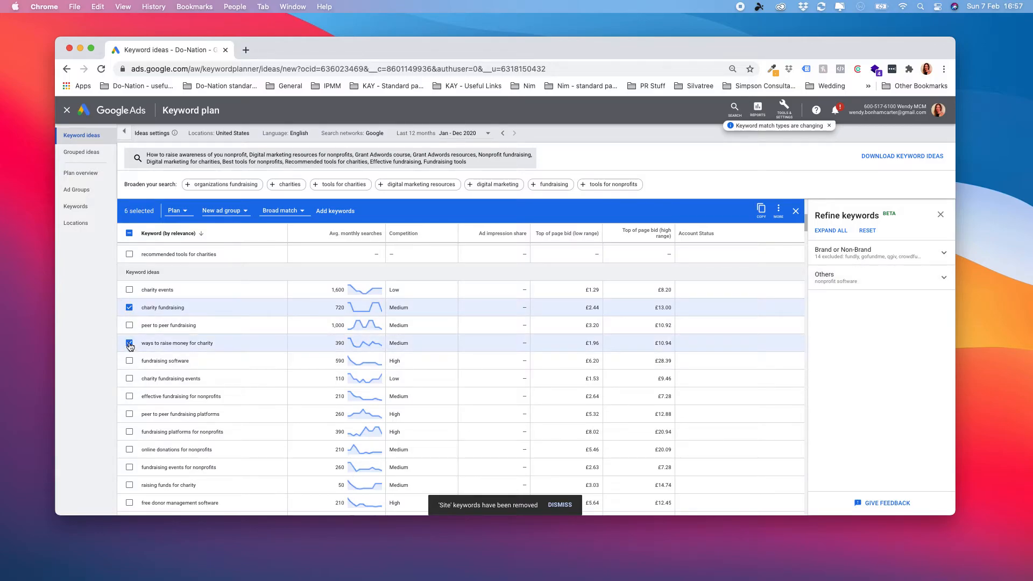
click(129, 360)
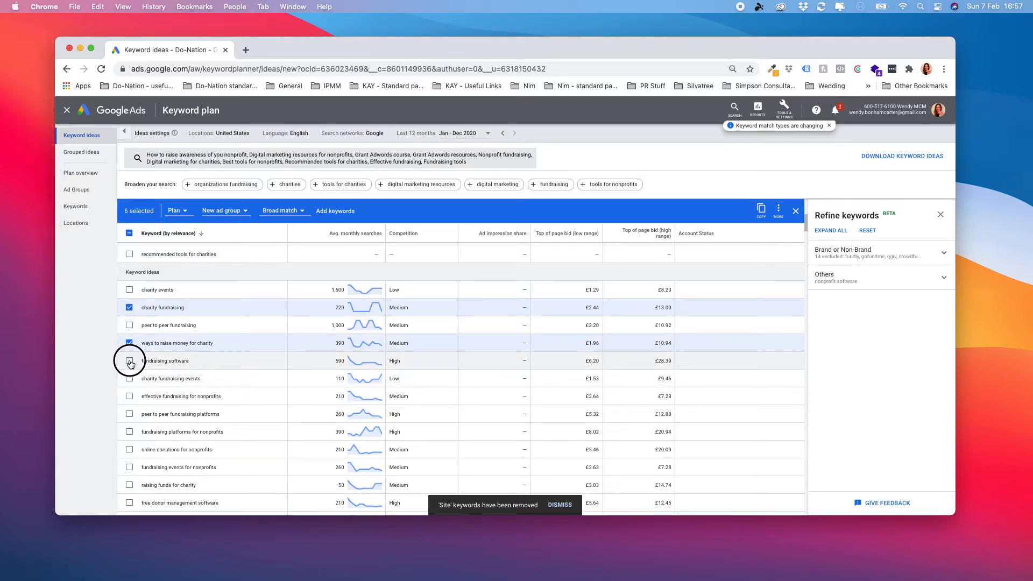
click(130, 396)
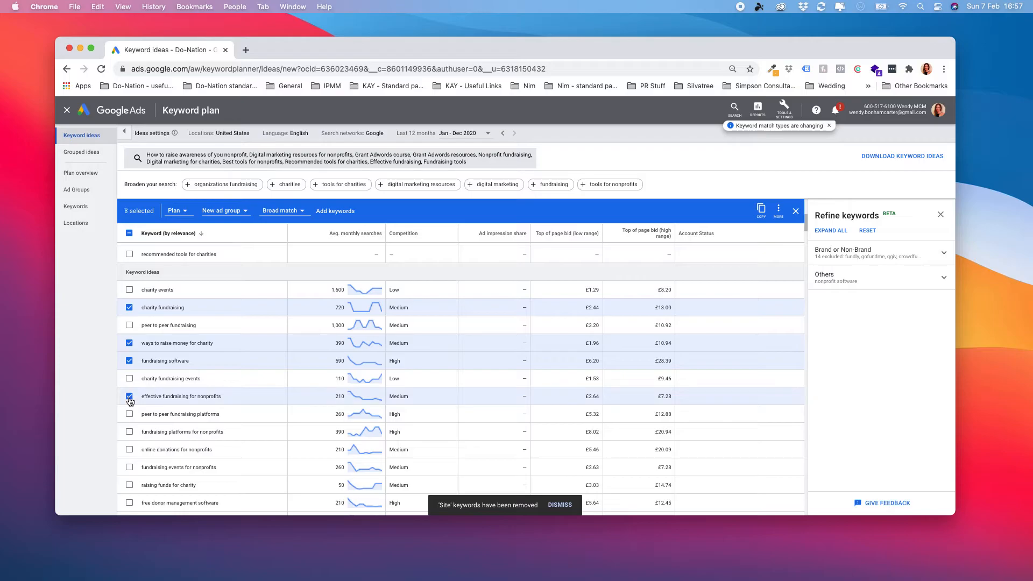
click(129, 432)
click(131, 450)
Step: Select the keyword ideas "raising funds for charity", "fundraising sites for nonprofits", "online fundraising for nonprofits" and "raise funds for charity"
scroll(141, 452, down, 2)
click(129, 443)
click(129, 477)
scroll(132, 477, down, 2)
click(130, 471)
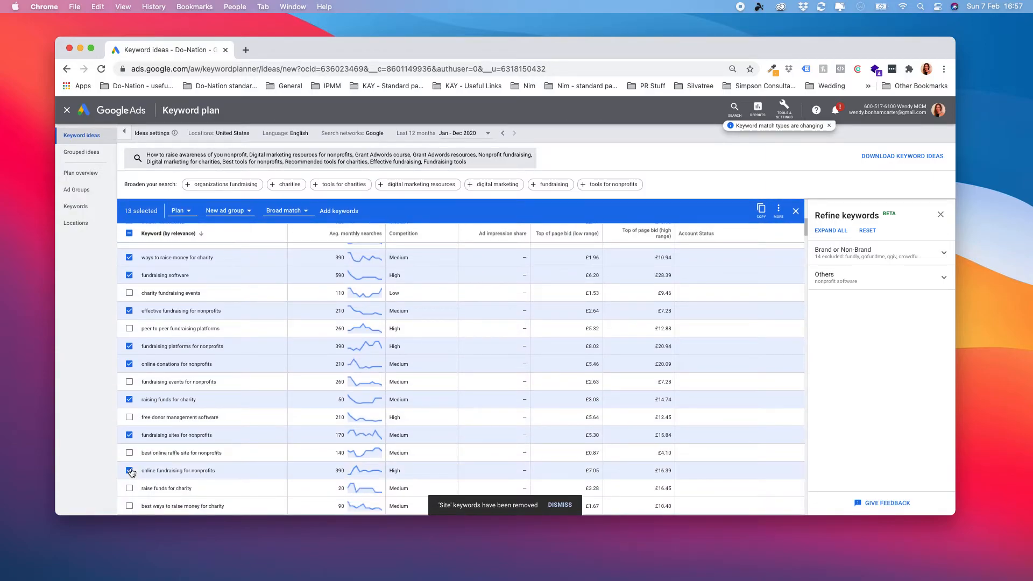
click(130, 488)
Step: Select "best ways to raise money for charity", "charity fundraising platforms", "fundraising strategies for nonprofits", "fundraising for nonprofit organizations" and "nonprofit fundraising websites"
scroll(162, 462, down, 1)
scroll(151, 468, down, 1)
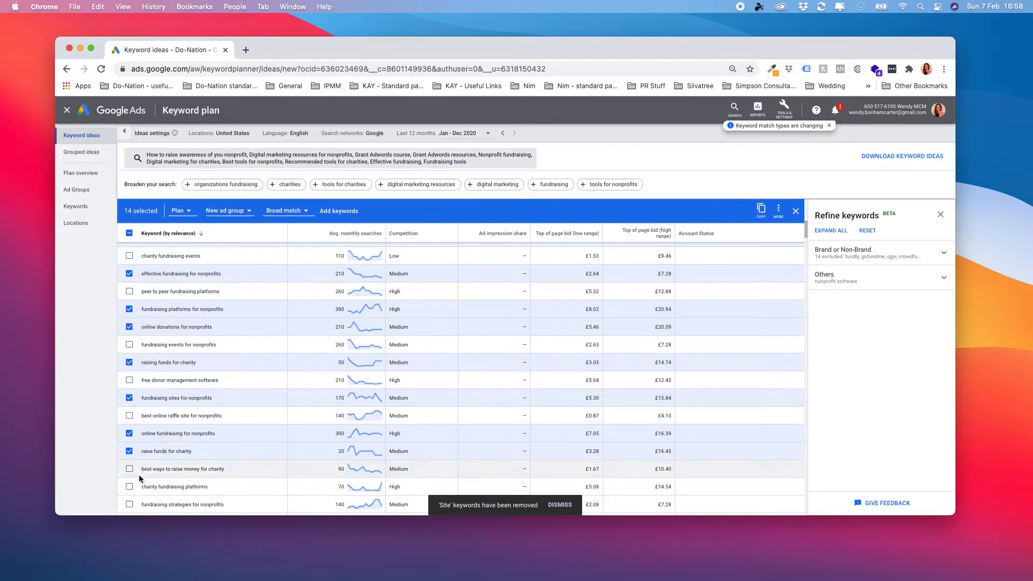
click(129, 469)
click(130, 487)
click(129, 504)
scroll(145, 430, down, 3)
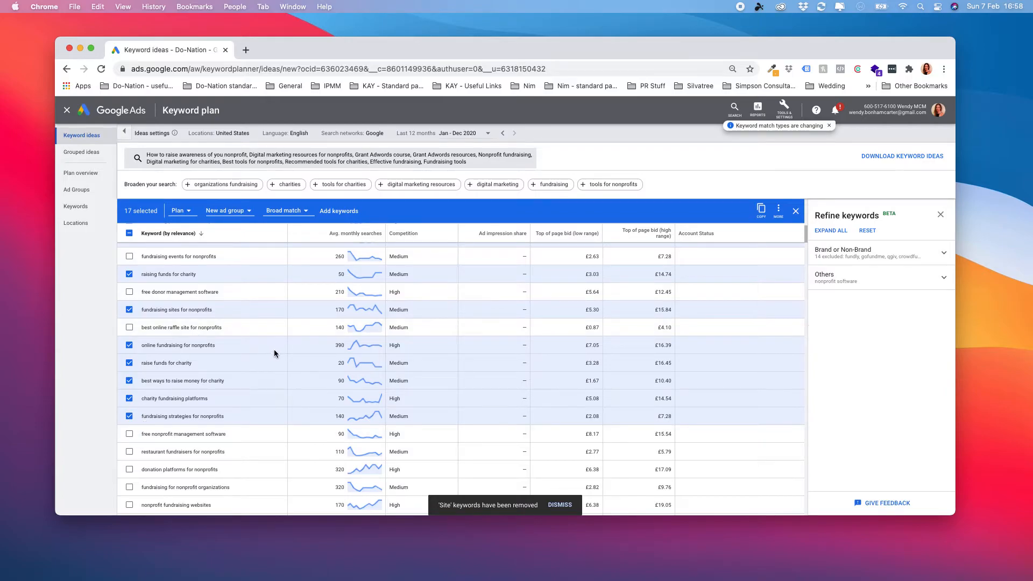
click(129, 487)
click(129, 504)
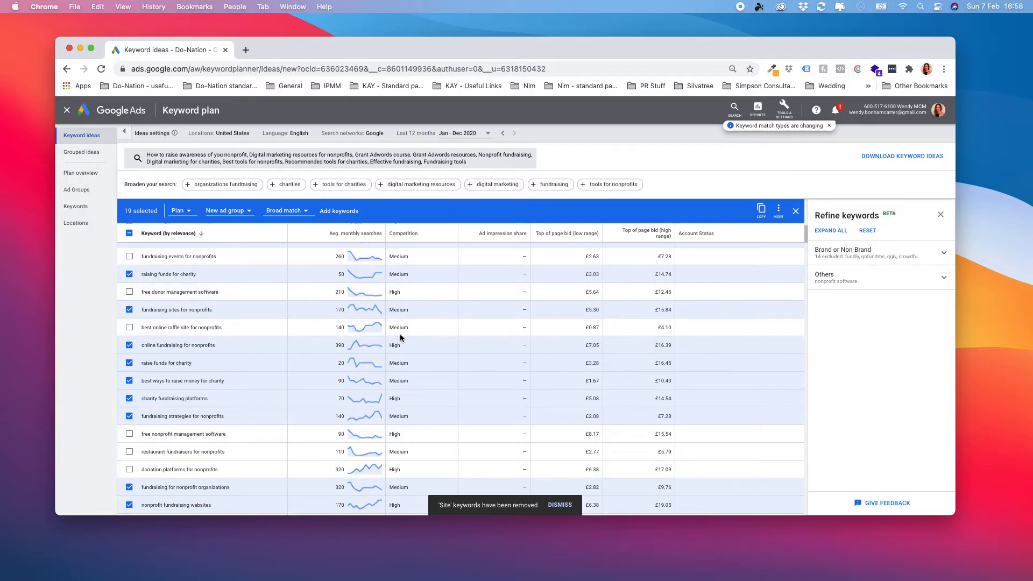
Step: Add all selected keywords to the plan as broad match in a new ad group and check their account status
scroll(395, 343, up, 2)
scroll(395, 343, up, 10)
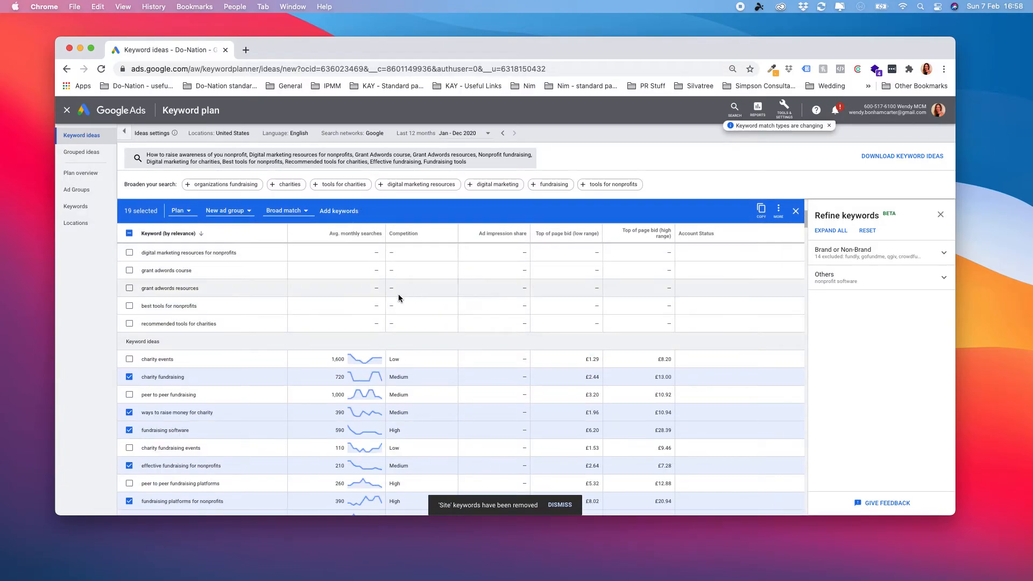
click(346, 213)
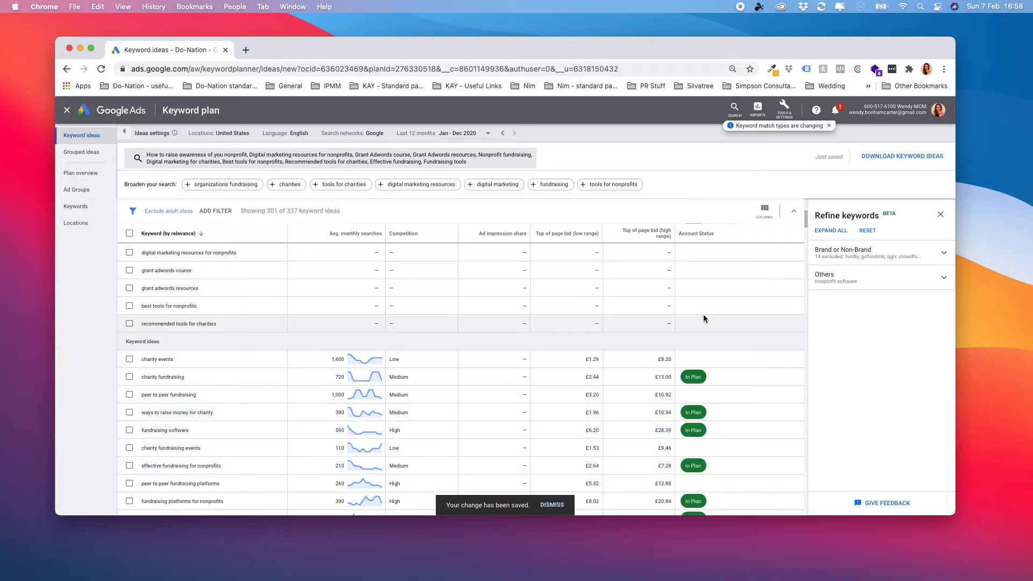
scroll(702, 355, down, 1)
scroll(702, 360, down, 5)
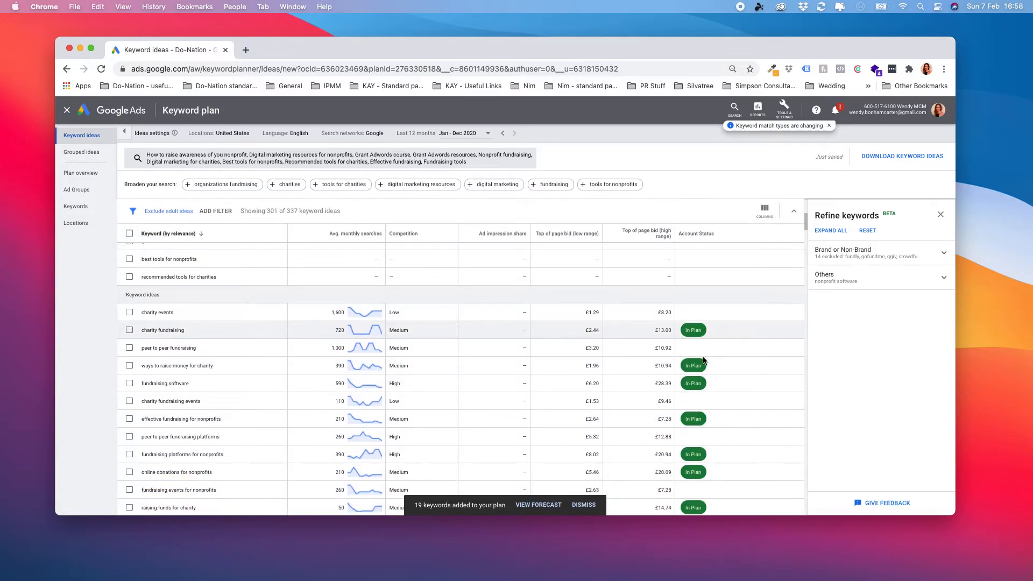
scroll(702, 363, up, 10)
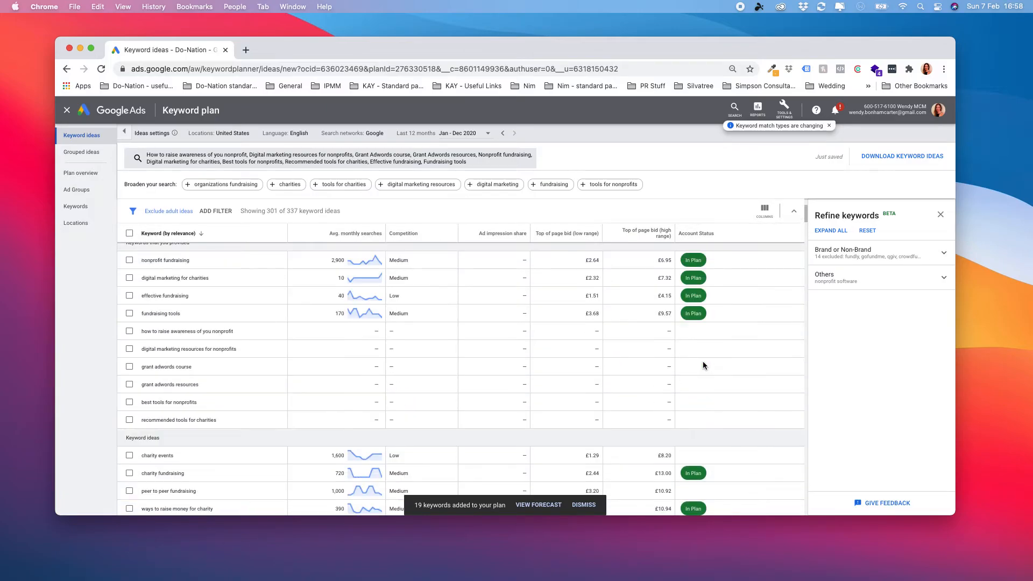
scroll(538, 351, down, 1)
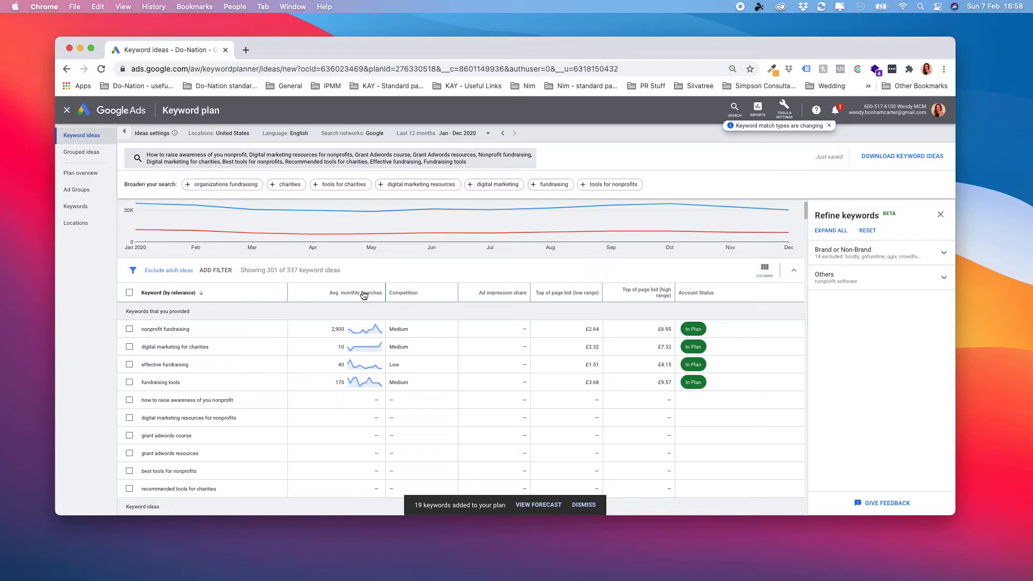
Step: Sort the keyword list by average monthly searches in descending order and review the highest-volume ideas
mouse_move(363, 295)
click(351, 294)
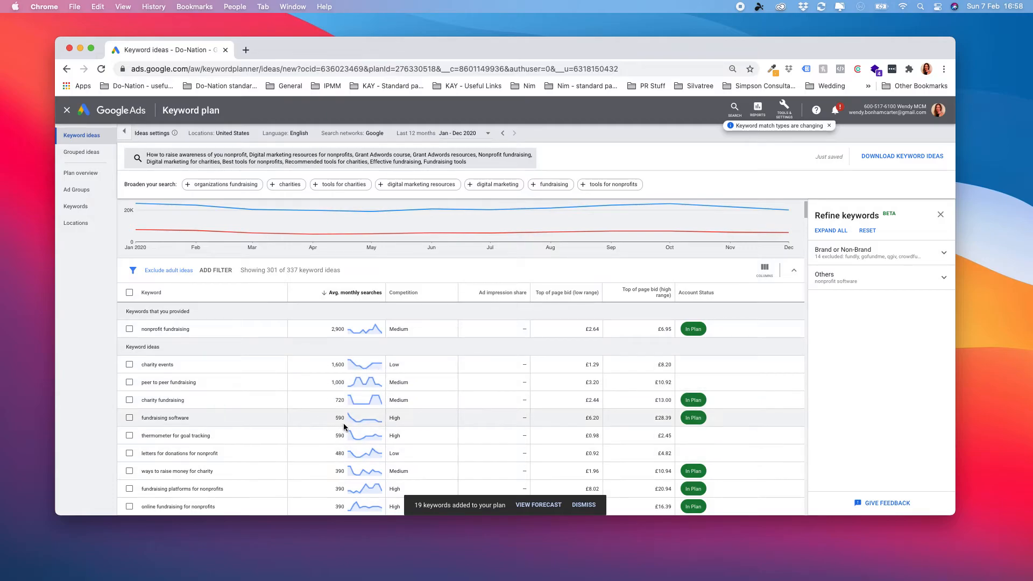
scroll(279, 389, down, 1)
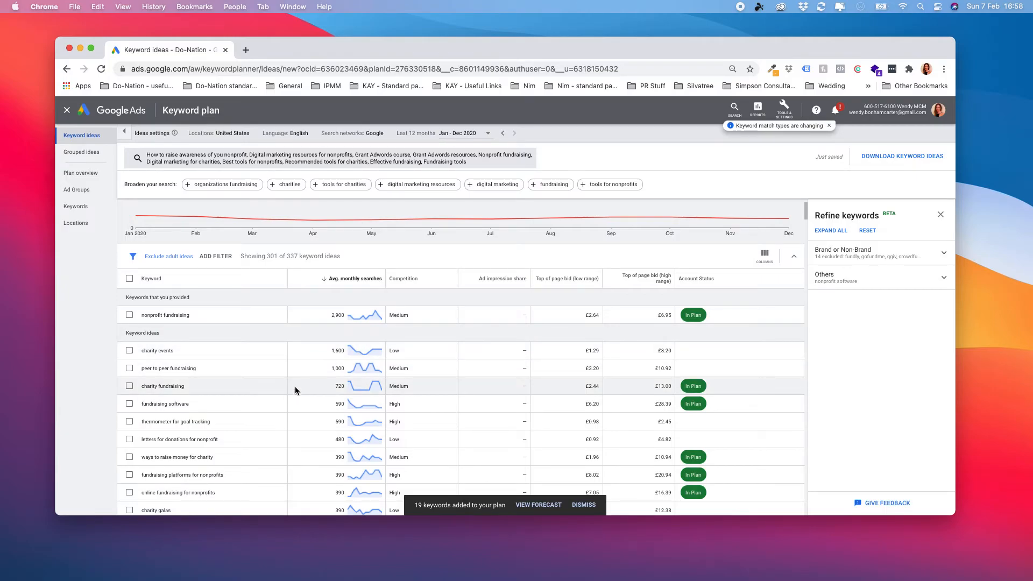
scroll(255, 397, down, 1)
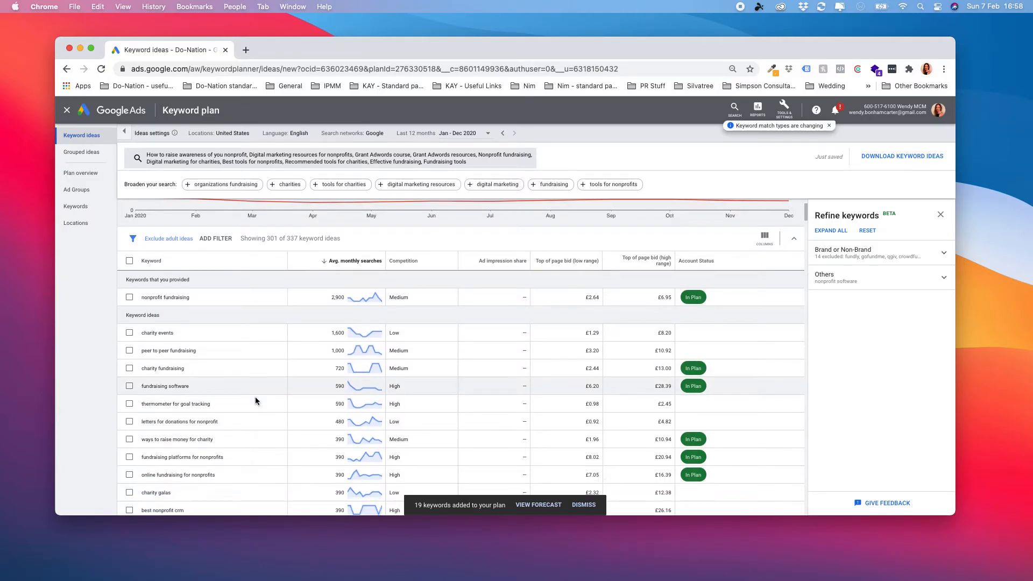
scroll(254, 396, down, 1)
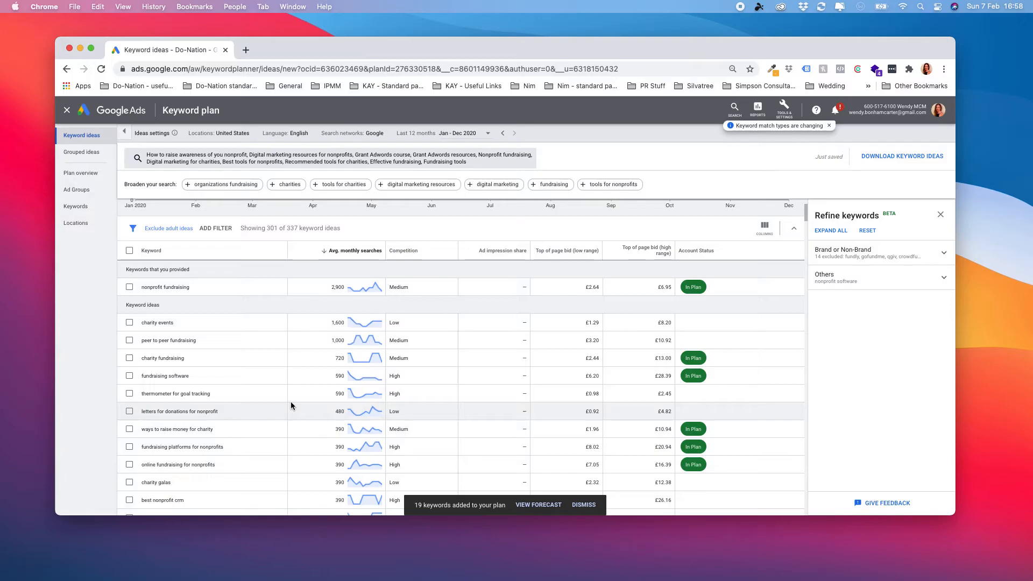
scroll(291, 401, up, 2)
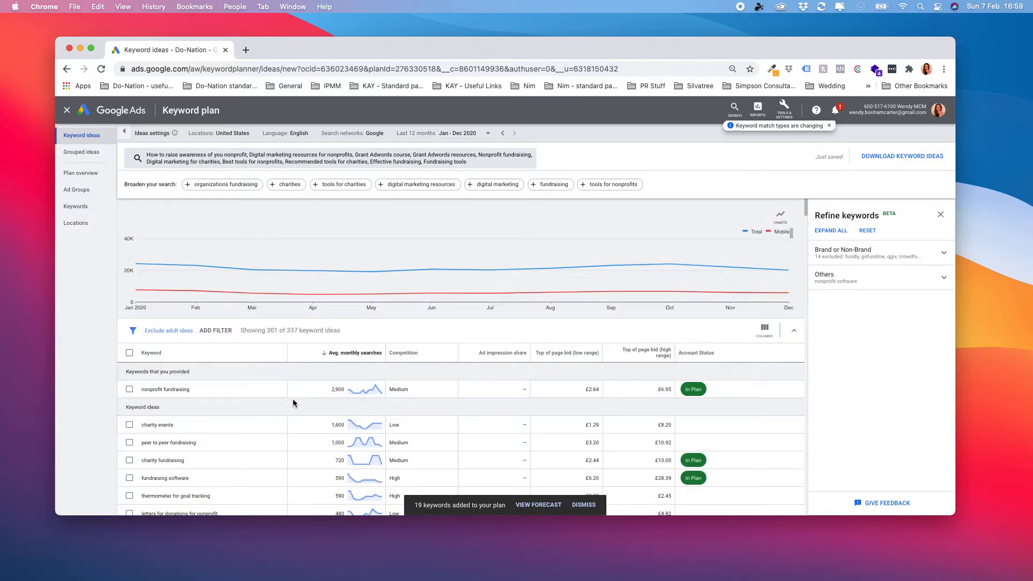
Step: In the plan overview, replace the United Kingdom with the United States as the plan's targeted location and save it
click(94, 178)
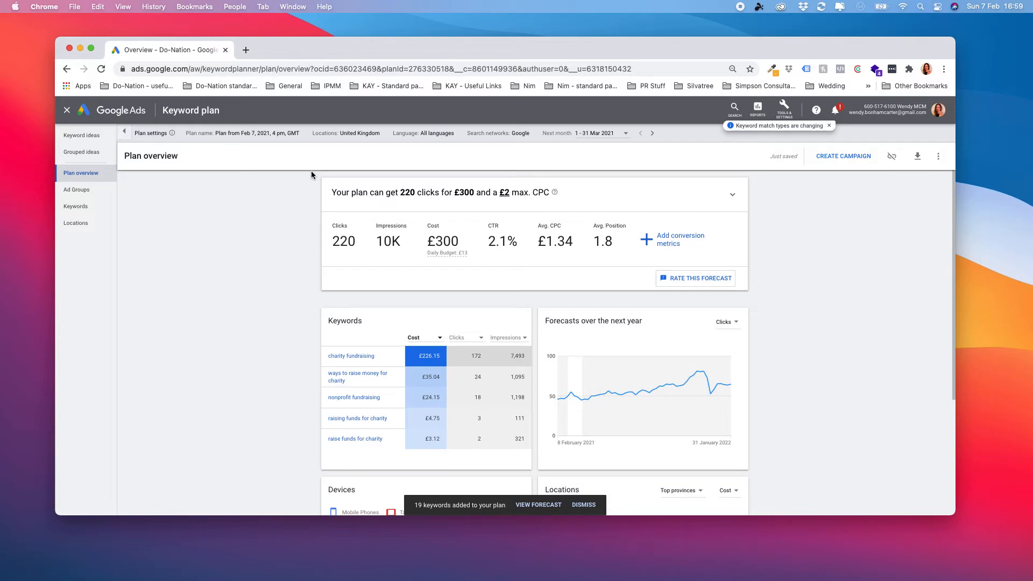
click(352, 133)
click(498, 263)
click(340, 221)
text(United)
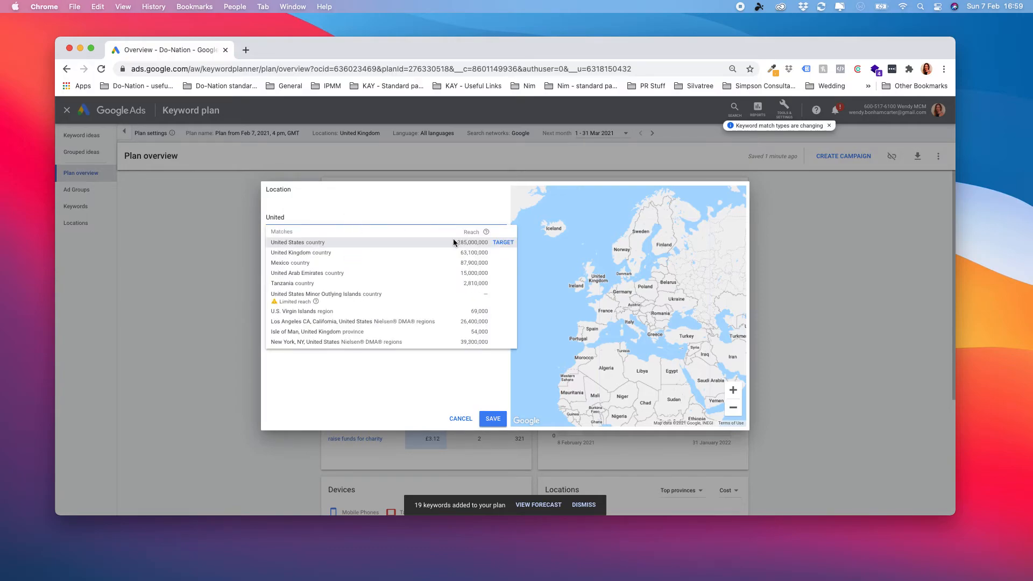
click(503, 242)
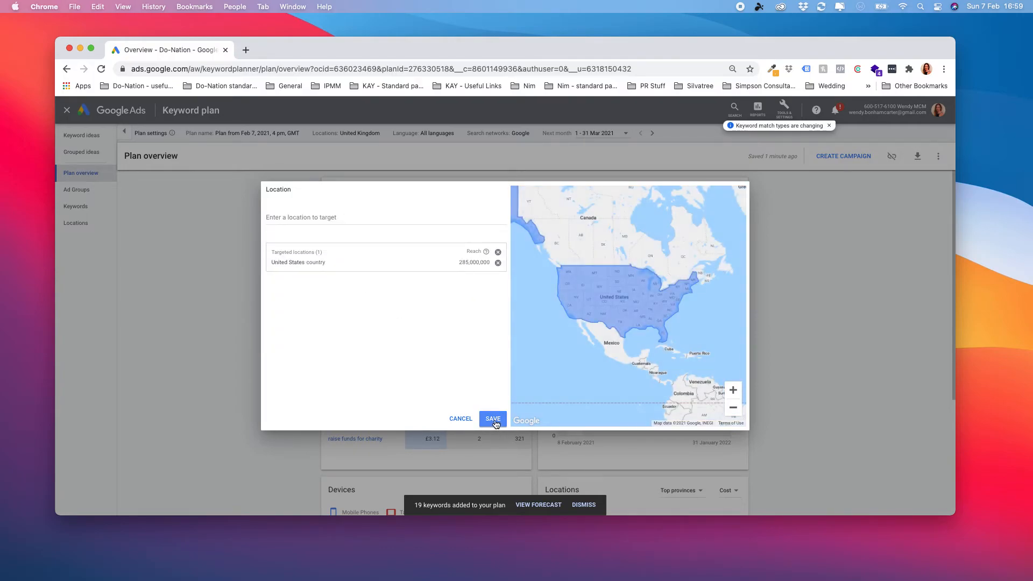
click(493, 419)
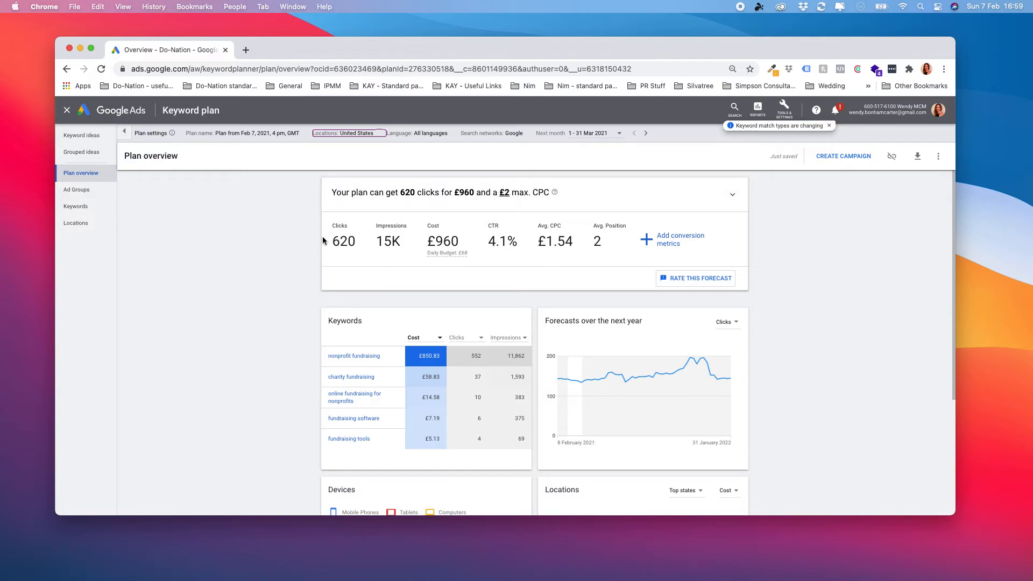
Step: Examine the plan forecast's clicks, impressions, cost and CTR, along with the keyword, device and location breakdowns
drag(331, 246, 364, 244)
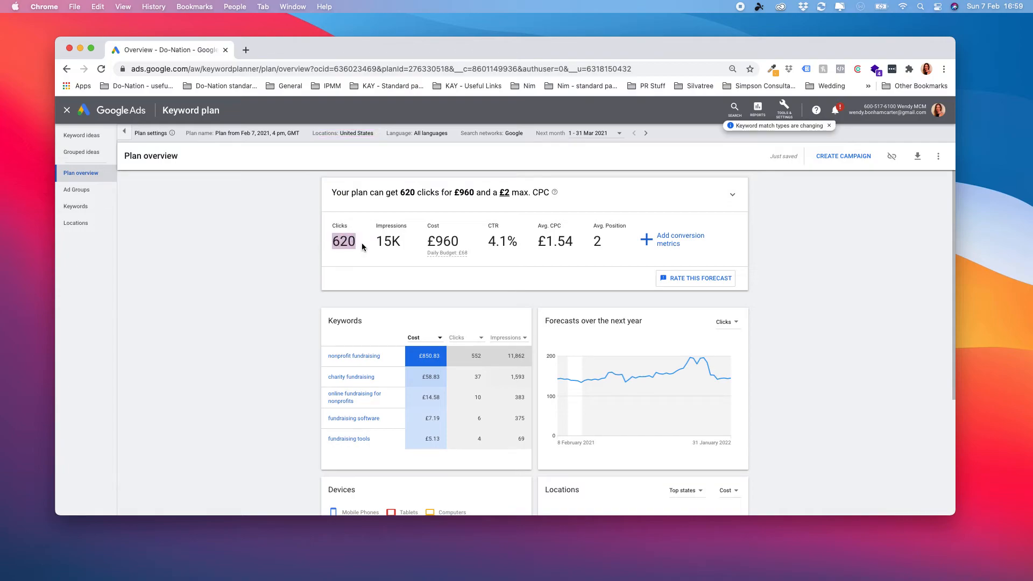
drag(377, 242, 404, 246)
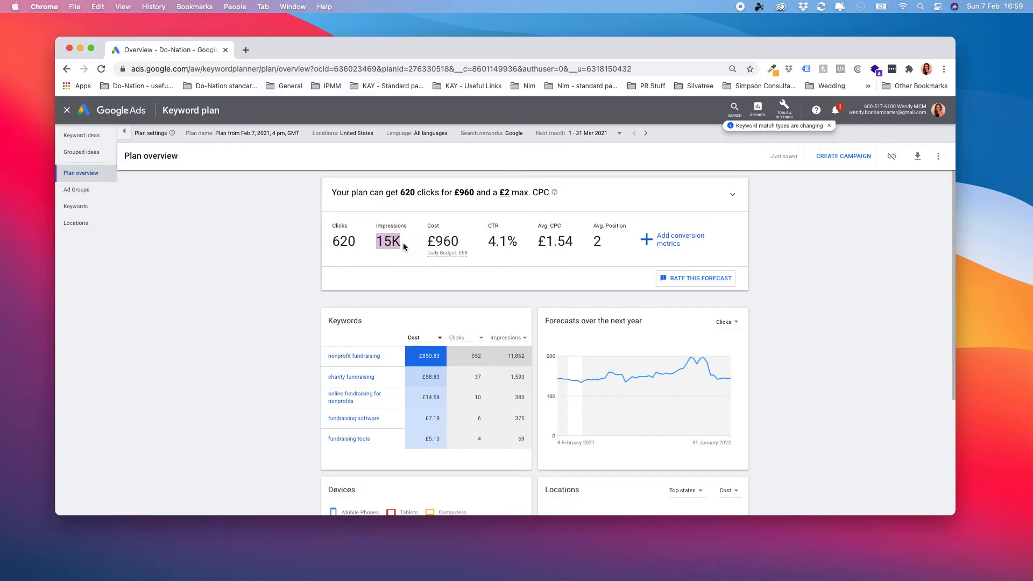
drag(425, 244, 467, 247)
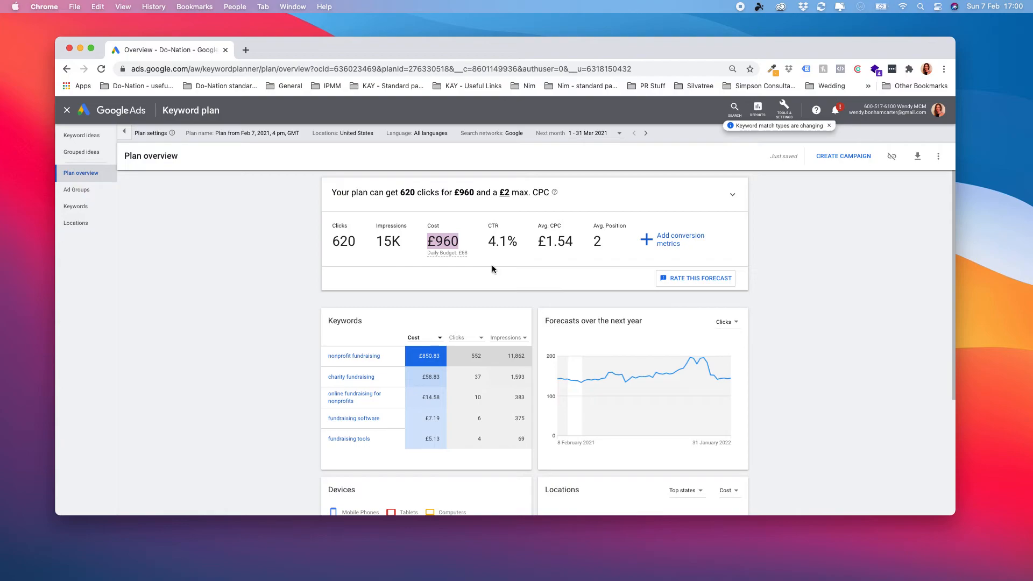
drag(488, 241, 511, 245)
scroll(756, 299, down, 2)
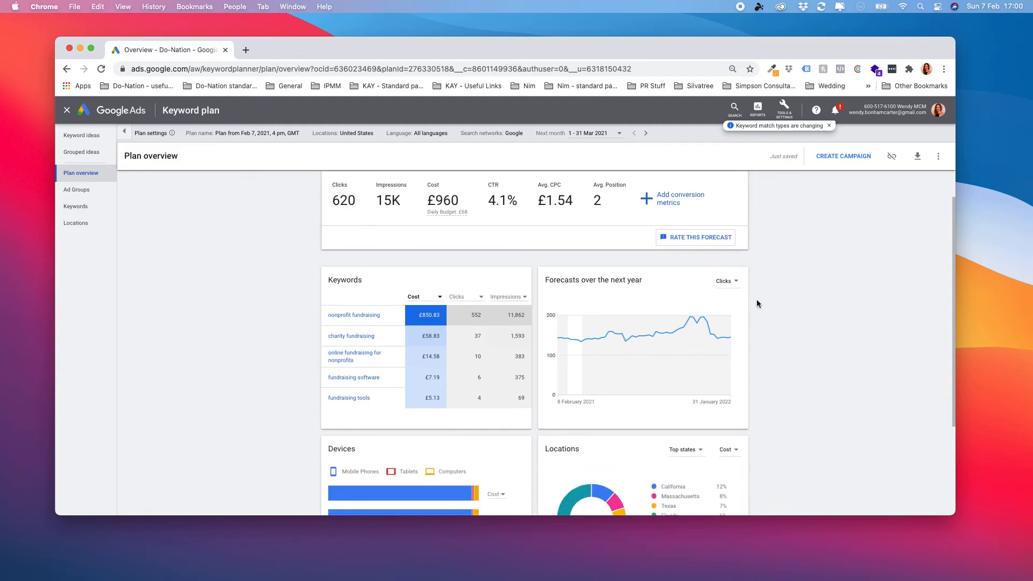
scroll(757, 301, up, 2)
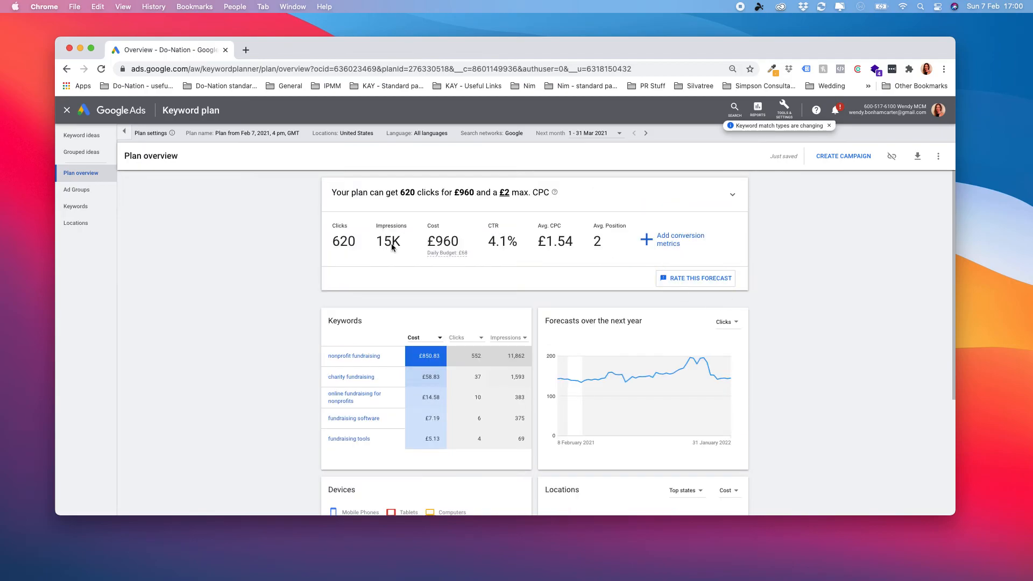
Step: Download the plan forecasts to Google Sheets in My drive with the file name "Do-Nation Keyword Plan"
click(917, 158)
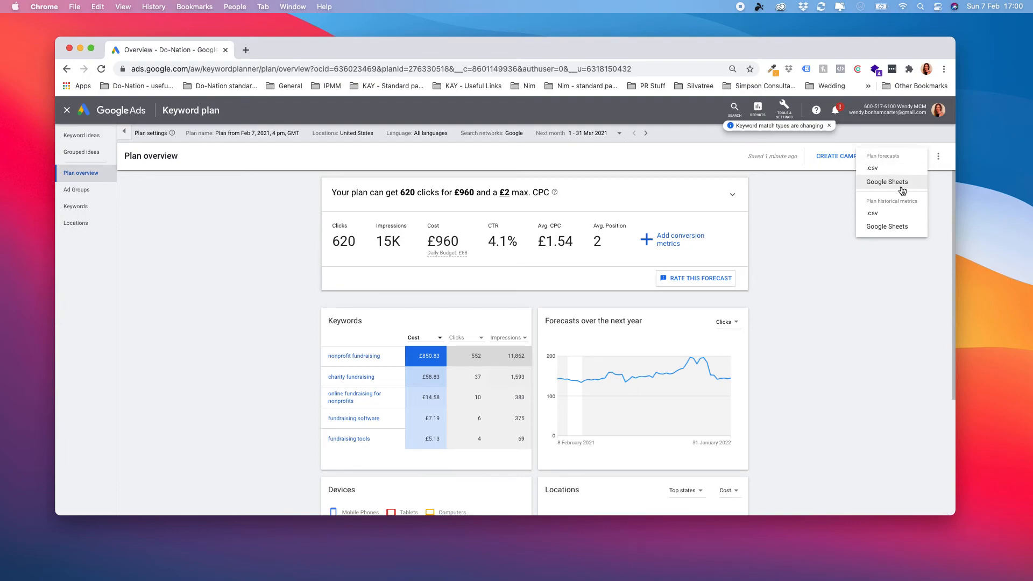
click(892, 182)
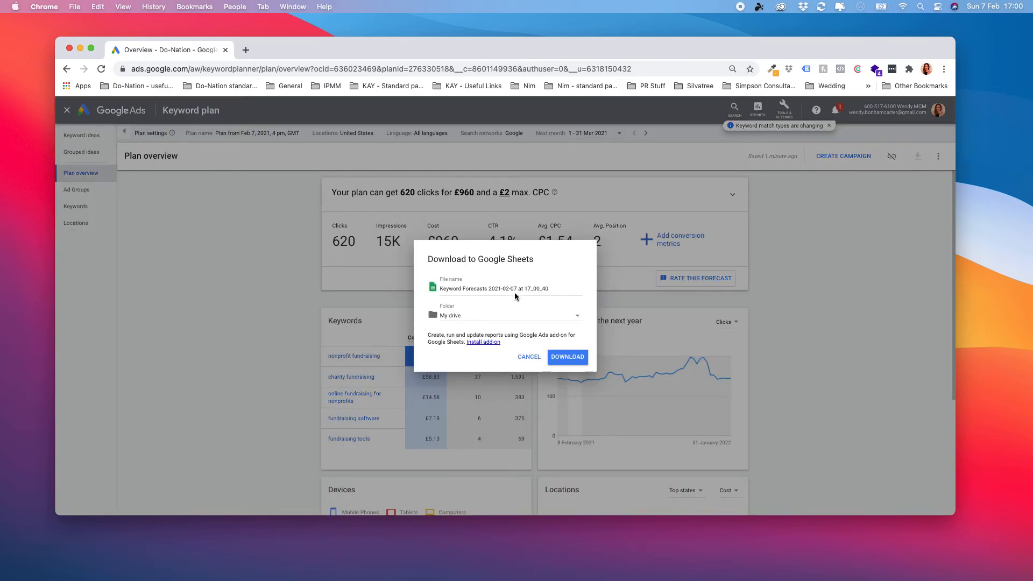
click(501, 292)
triple_click(508, 289)
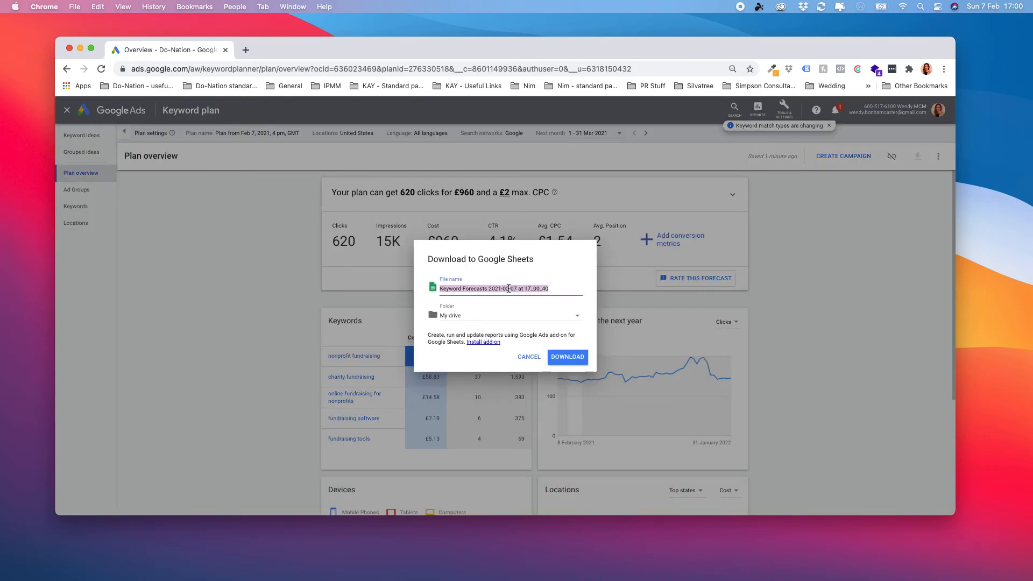
text(D-Nati)
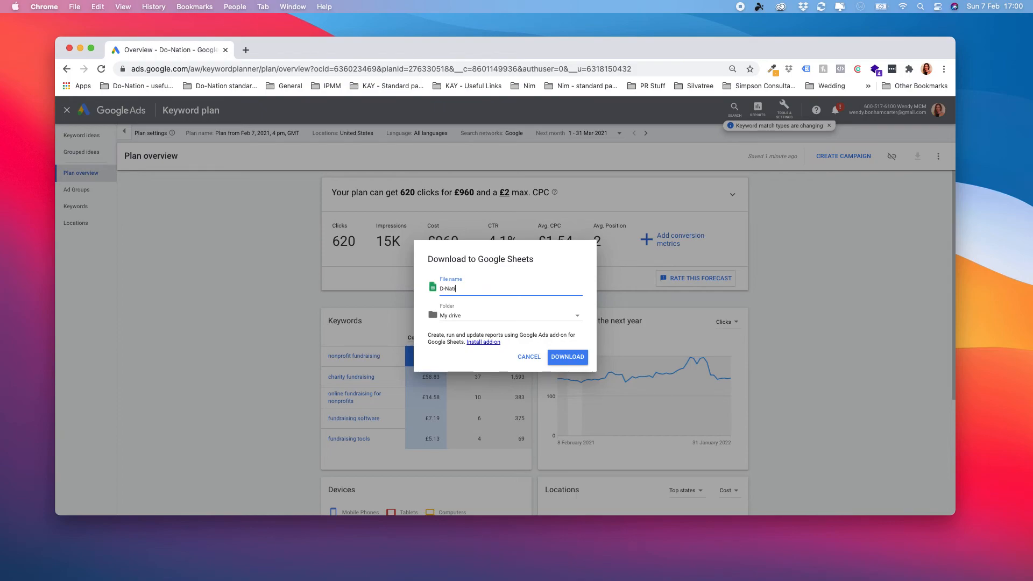
text(on Keyword P)
click(580, 359)
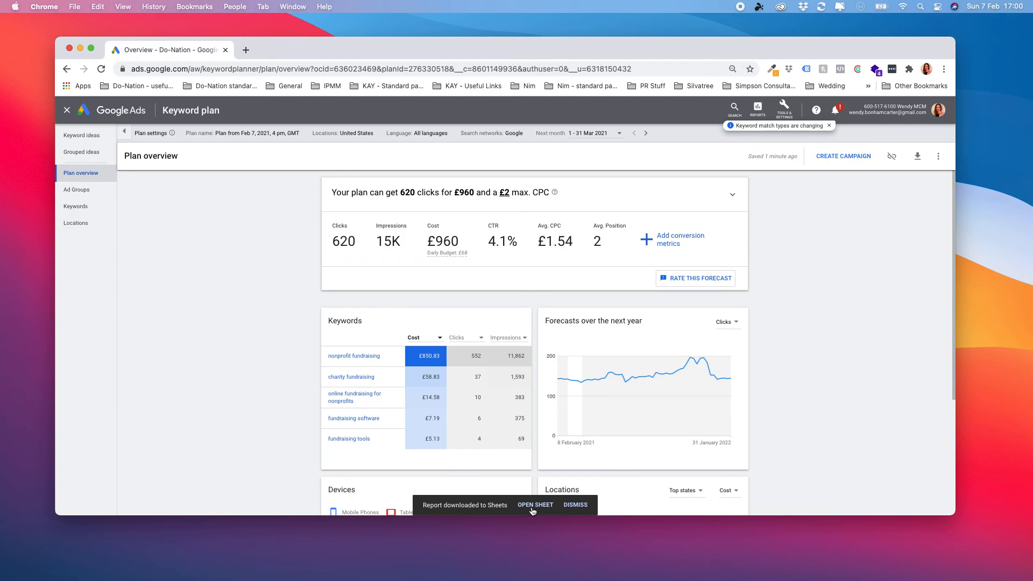
Step: Open the downloaded forecast sheet, check its keyword and estimate columns, and return to the Google Ads plan overview
click(533, 506)
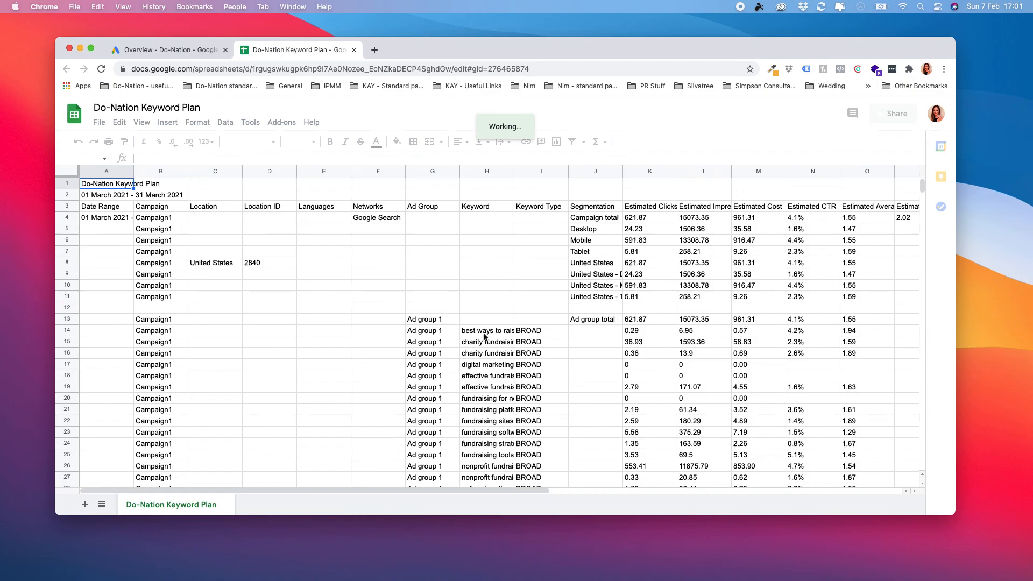
click(485, 332)
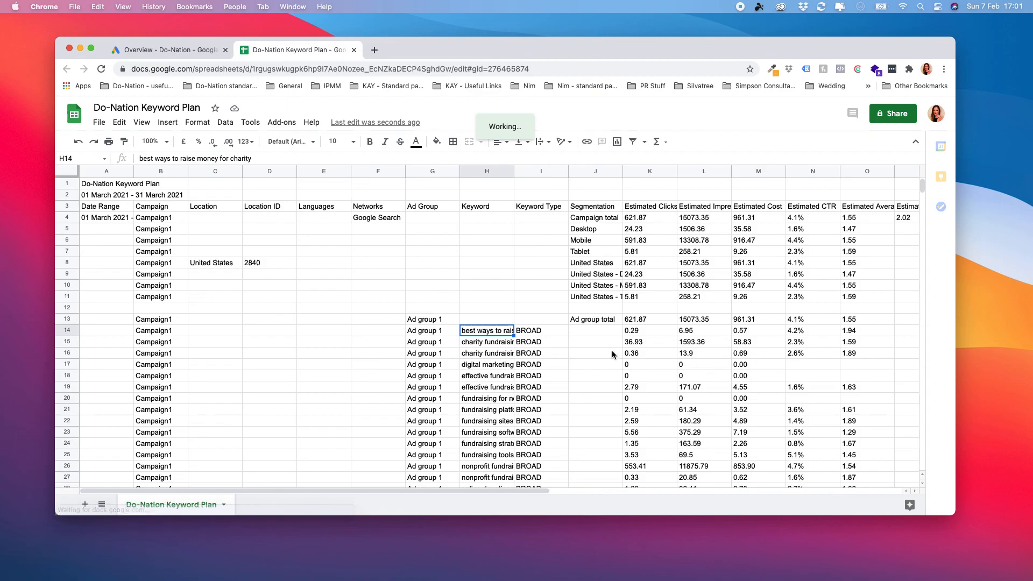
click(185, 53)
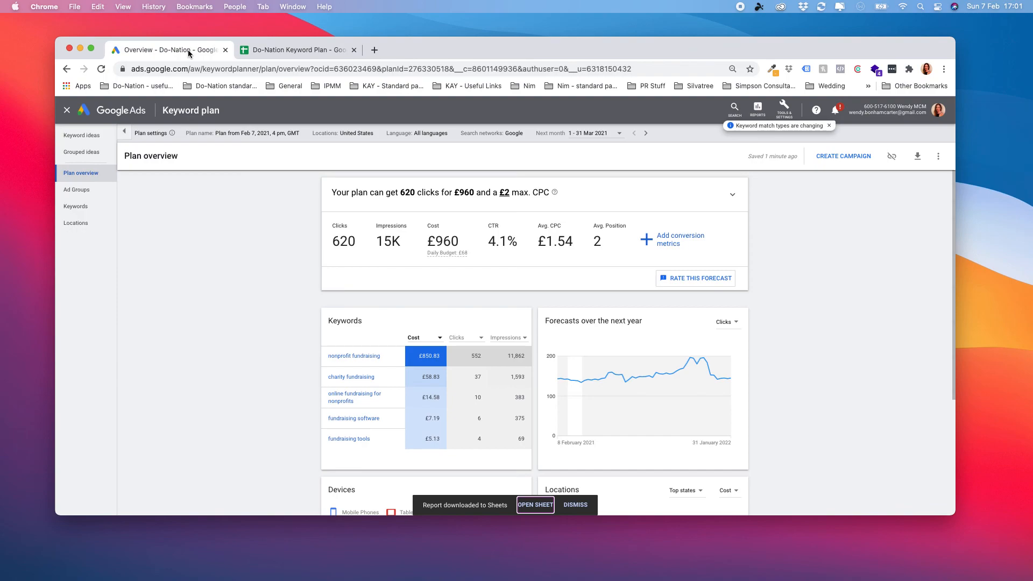